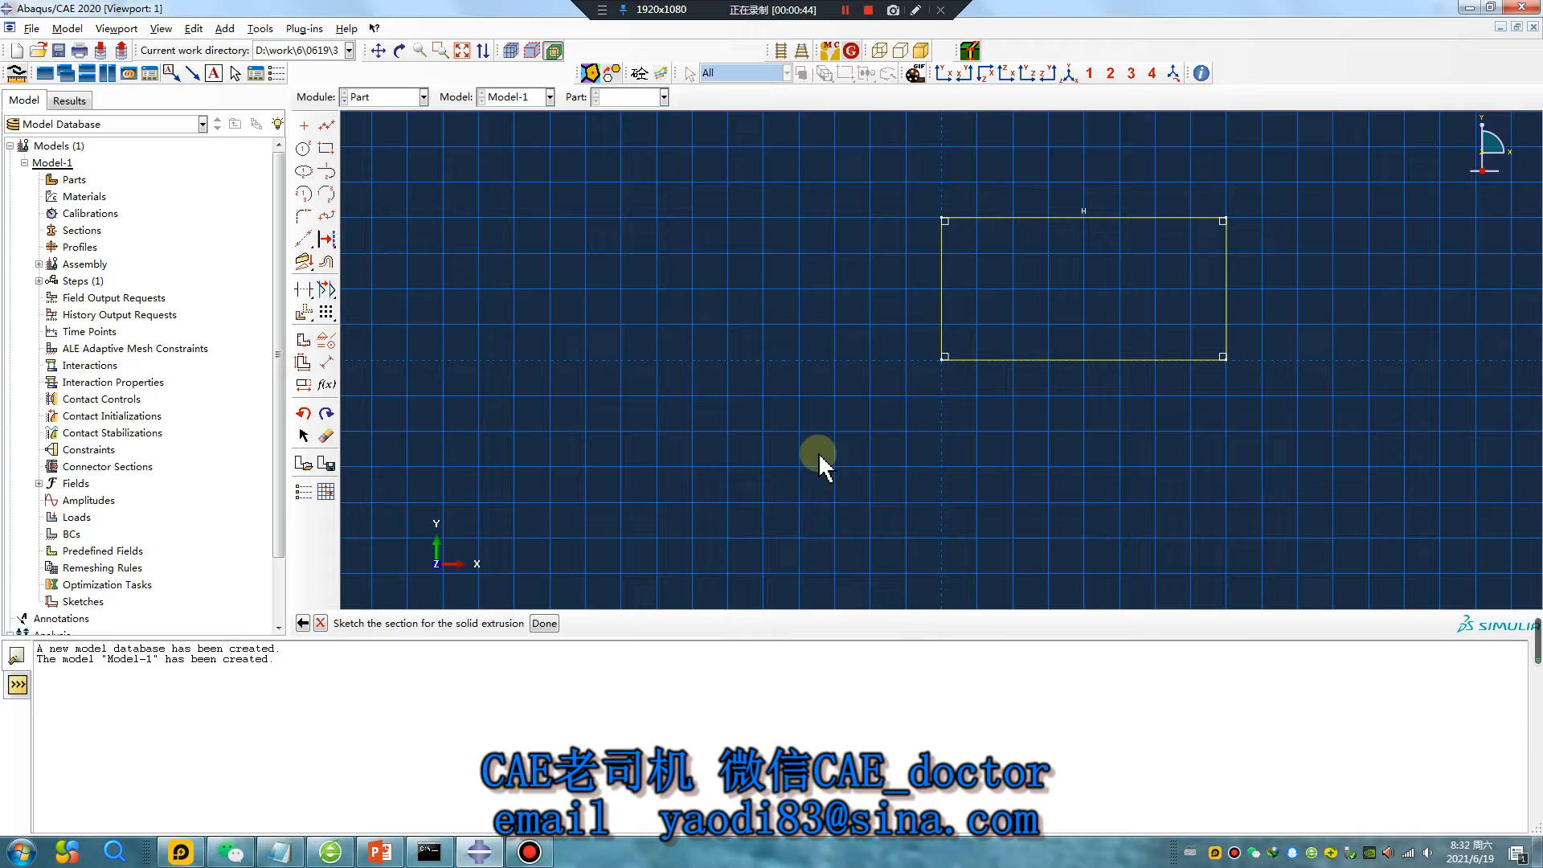
Step: Finish the rectangular section sketch and extrude it as a solid to a depth of 1
{"action": "middle_click", "coordinate": [820, 462]}
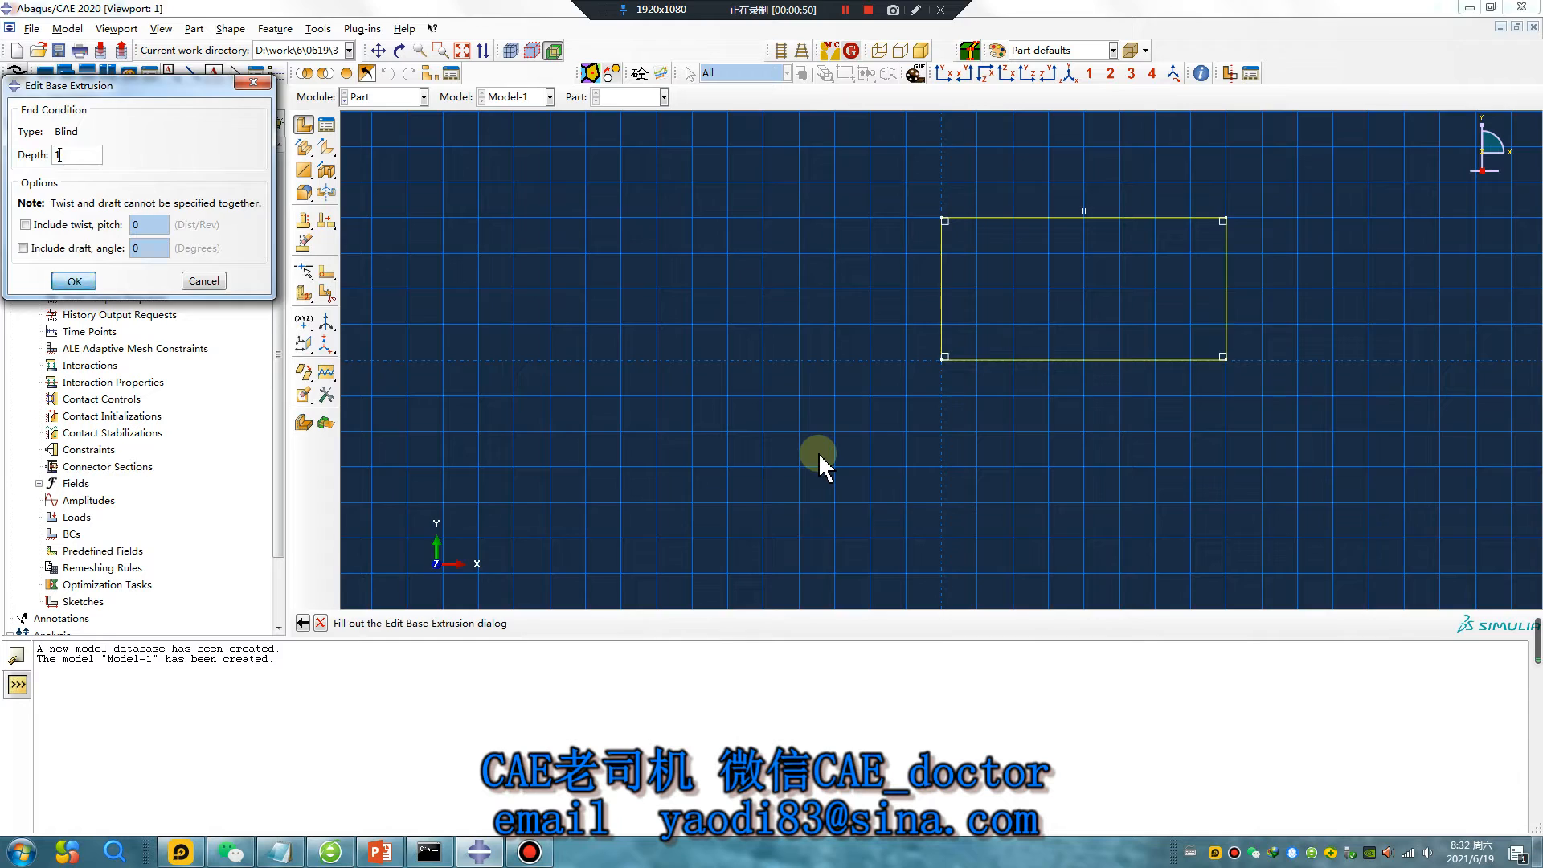
{"action": "type", "text": "1"}
{"action": "key", "text": "Return"}
Step: In the Property module, create a material with elastic behavior of type Engineering Constants
{"action": "left_click", "coordinate": [385, 97]}
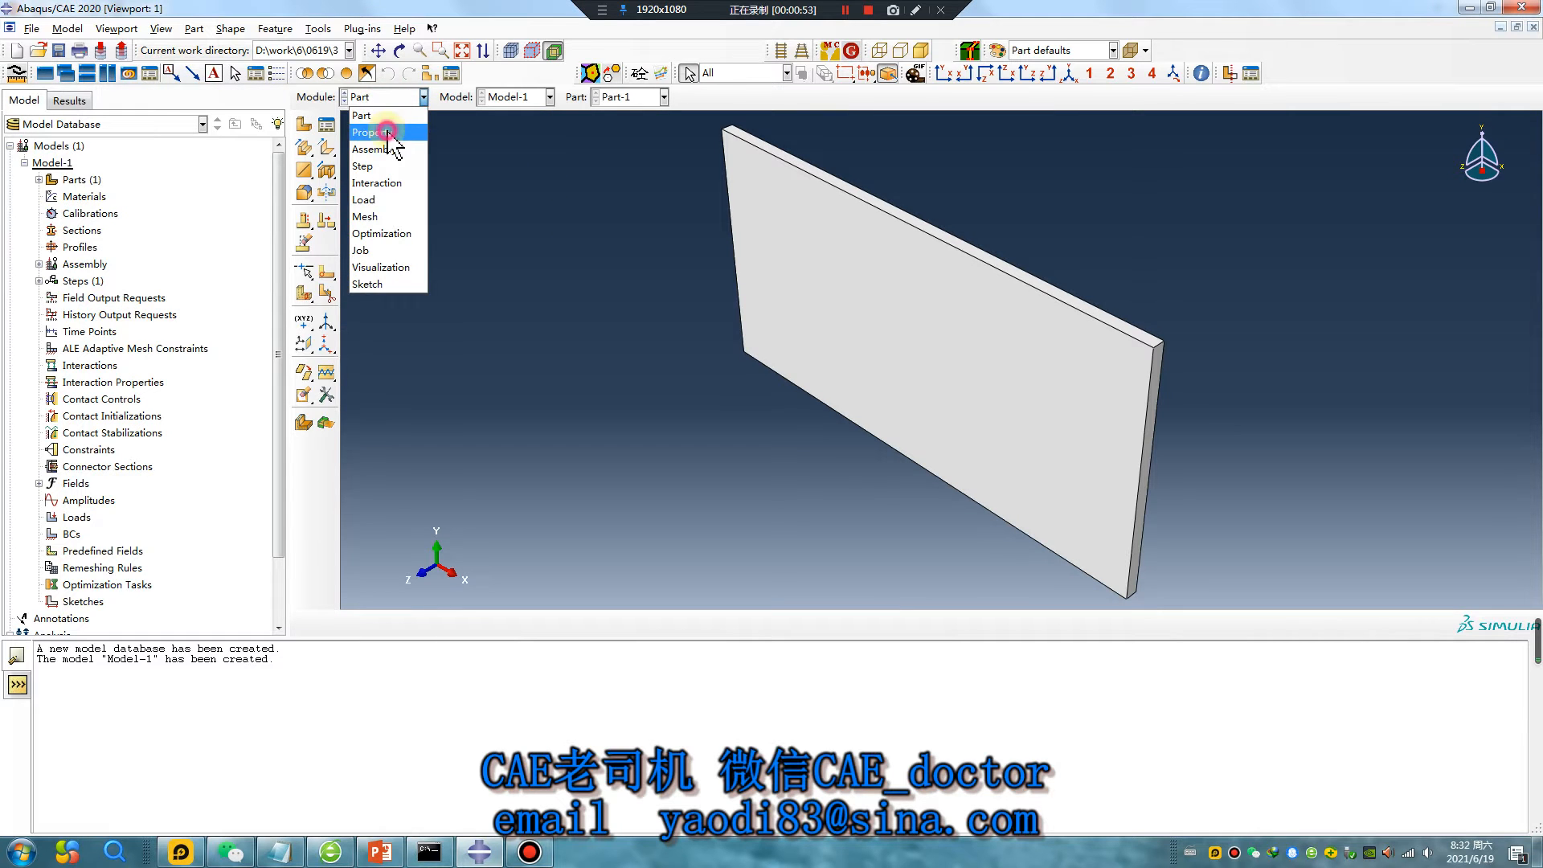
{"action": "left_click", "coordinate": [387, 133]}
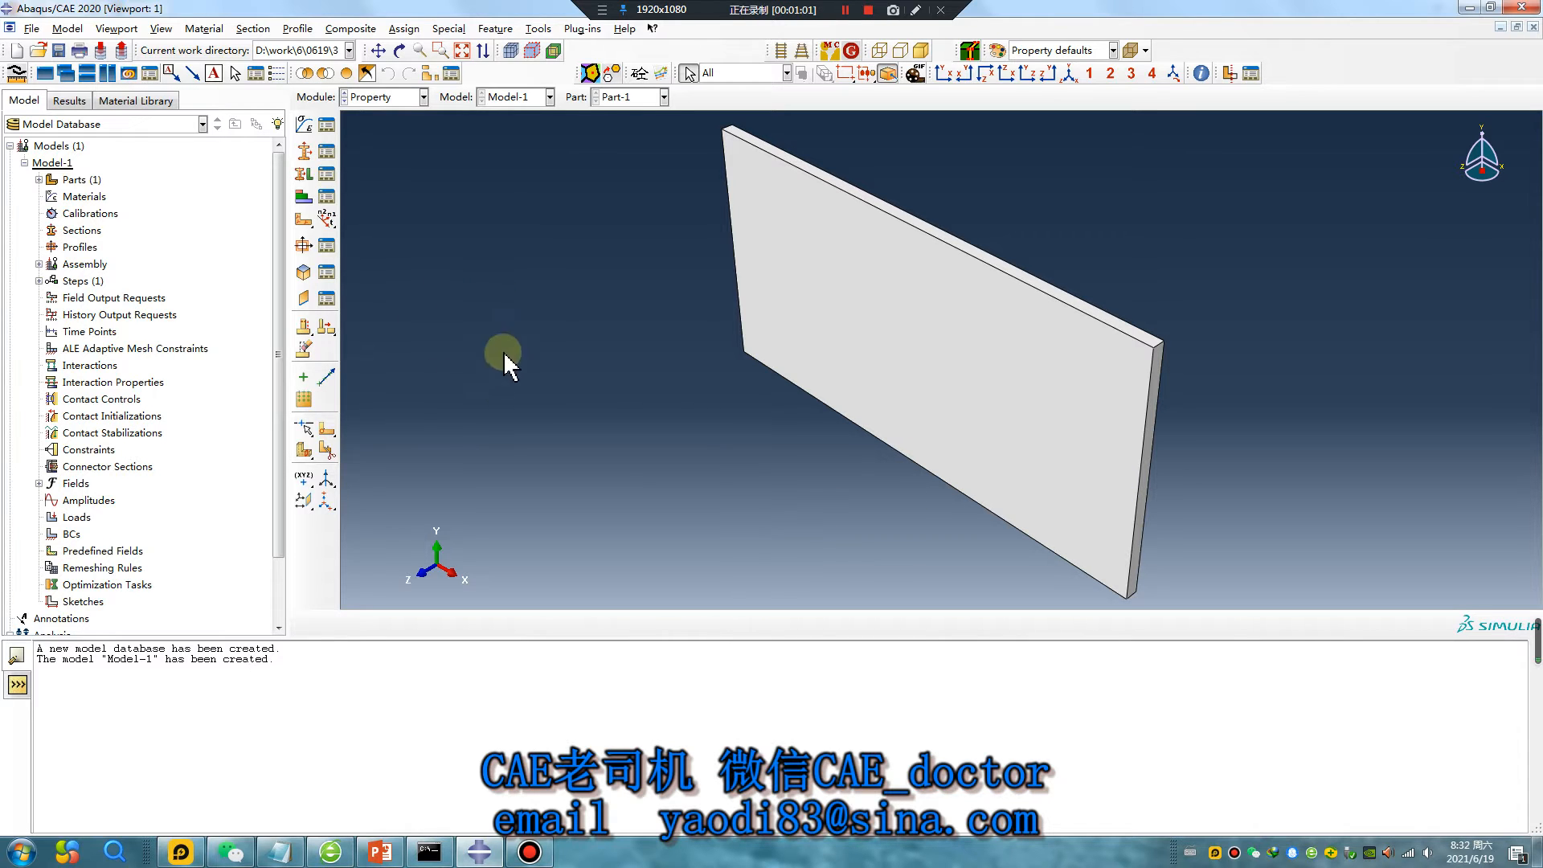
{"action": "left_click", "coordinate": [851, 407]}
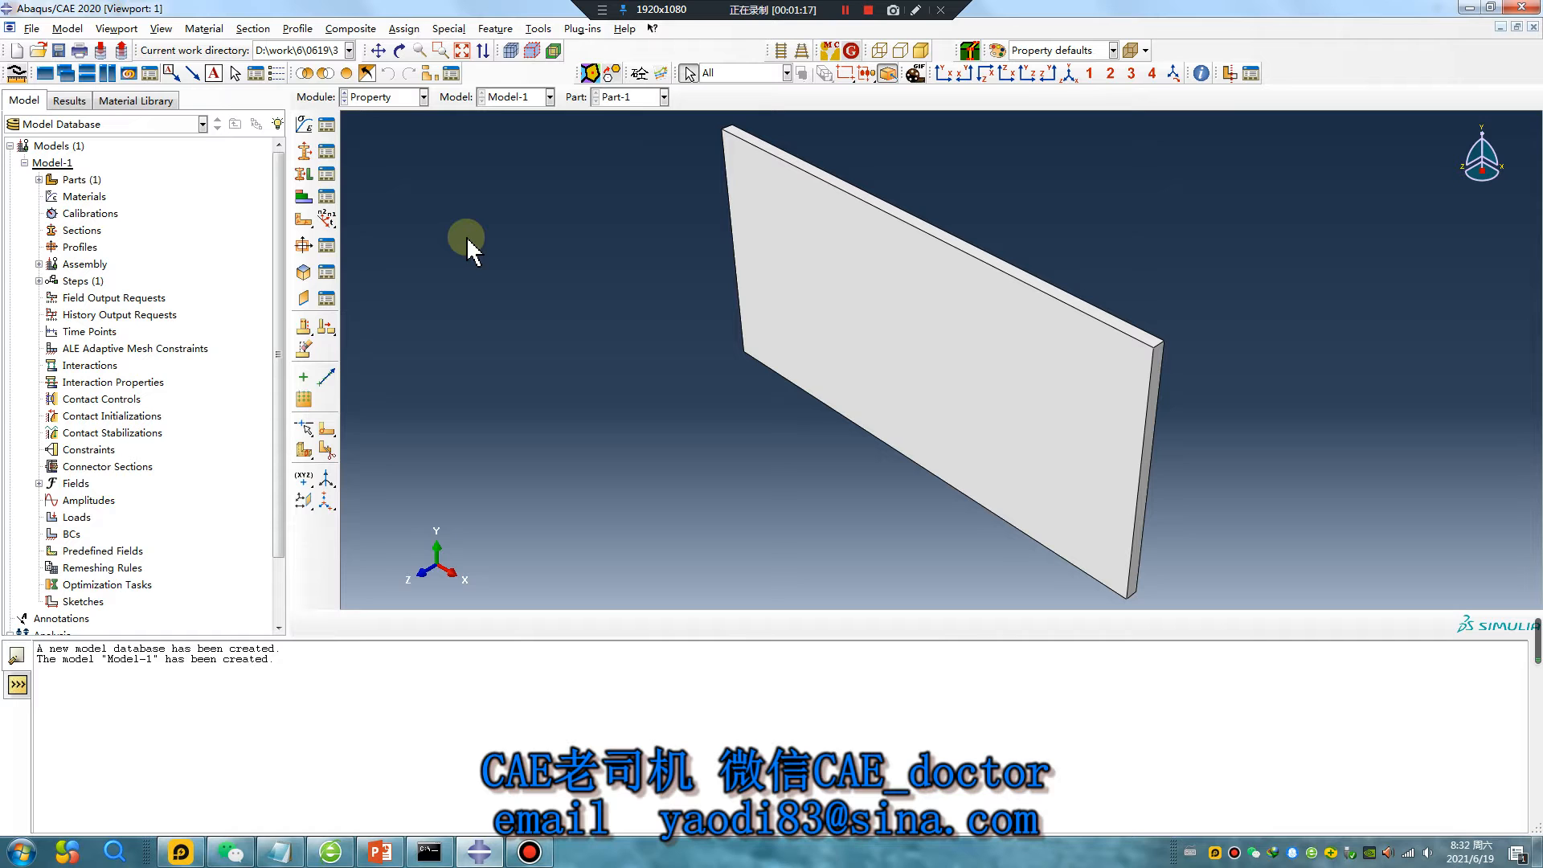
{"action": "left_click", "coordinate": [310, 128]}
{"action": "left_click", "coordinate": [411, 272]}
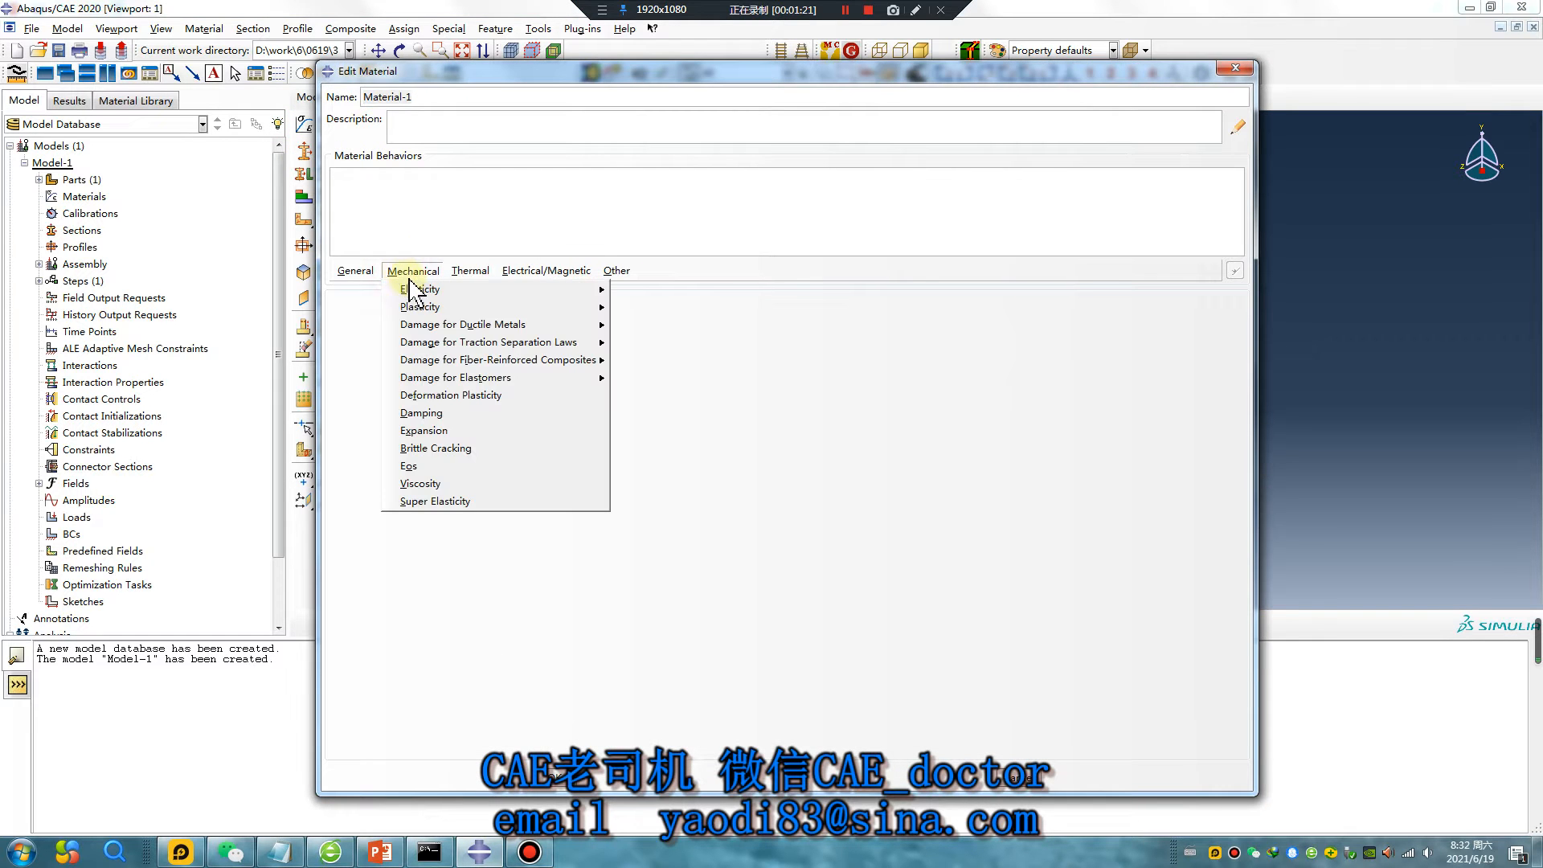
{"action": "left_click", "coordinate": [631, 290]}
{"action": "left_click", "coordinate": [450, 323]}
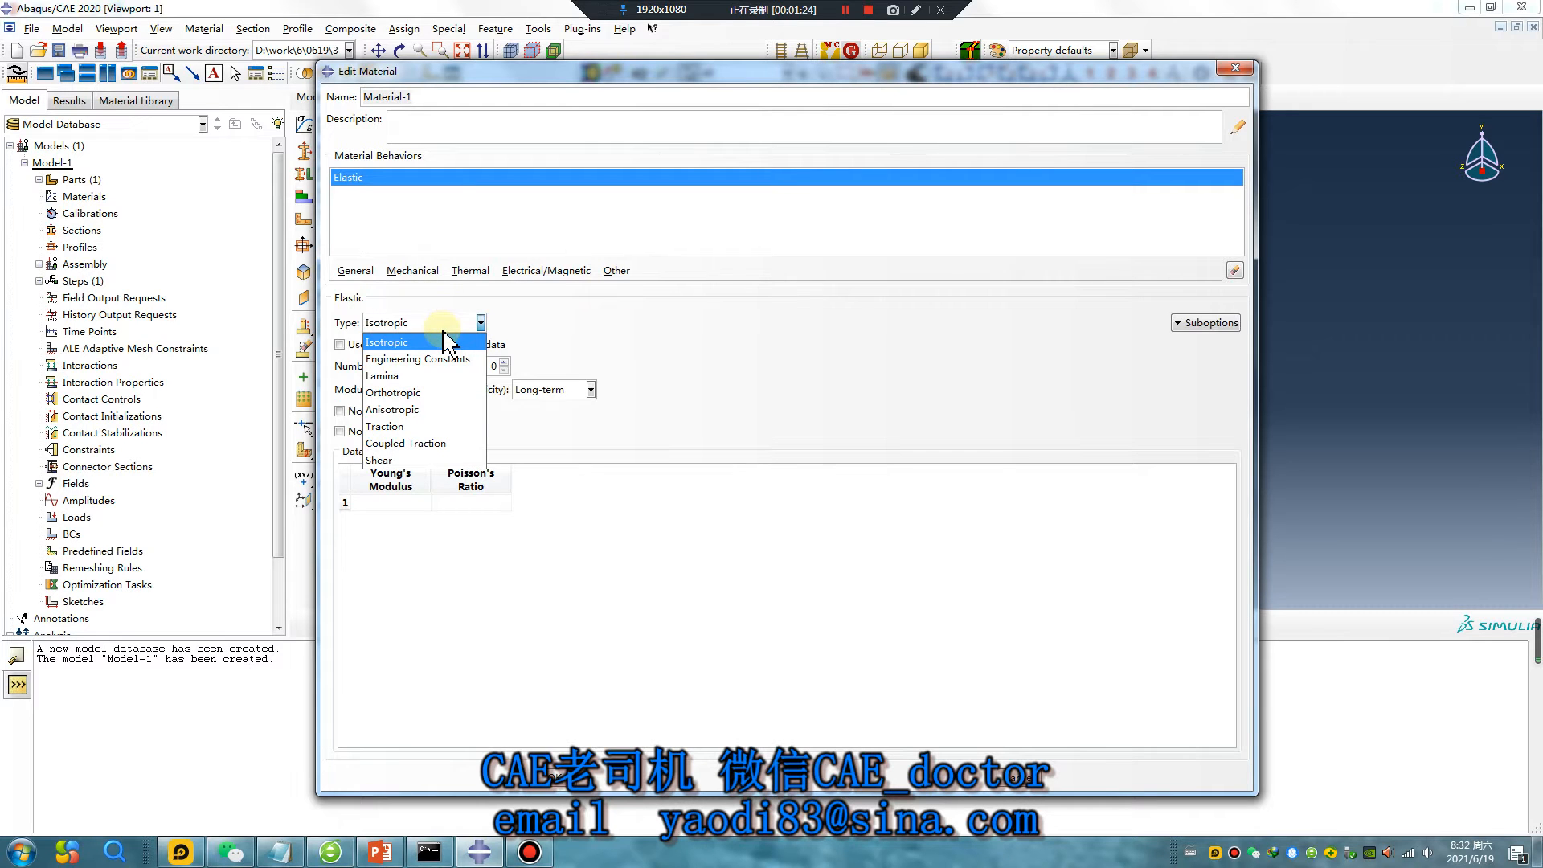
{"action": "left_click", "coordinate": [416, 361]}
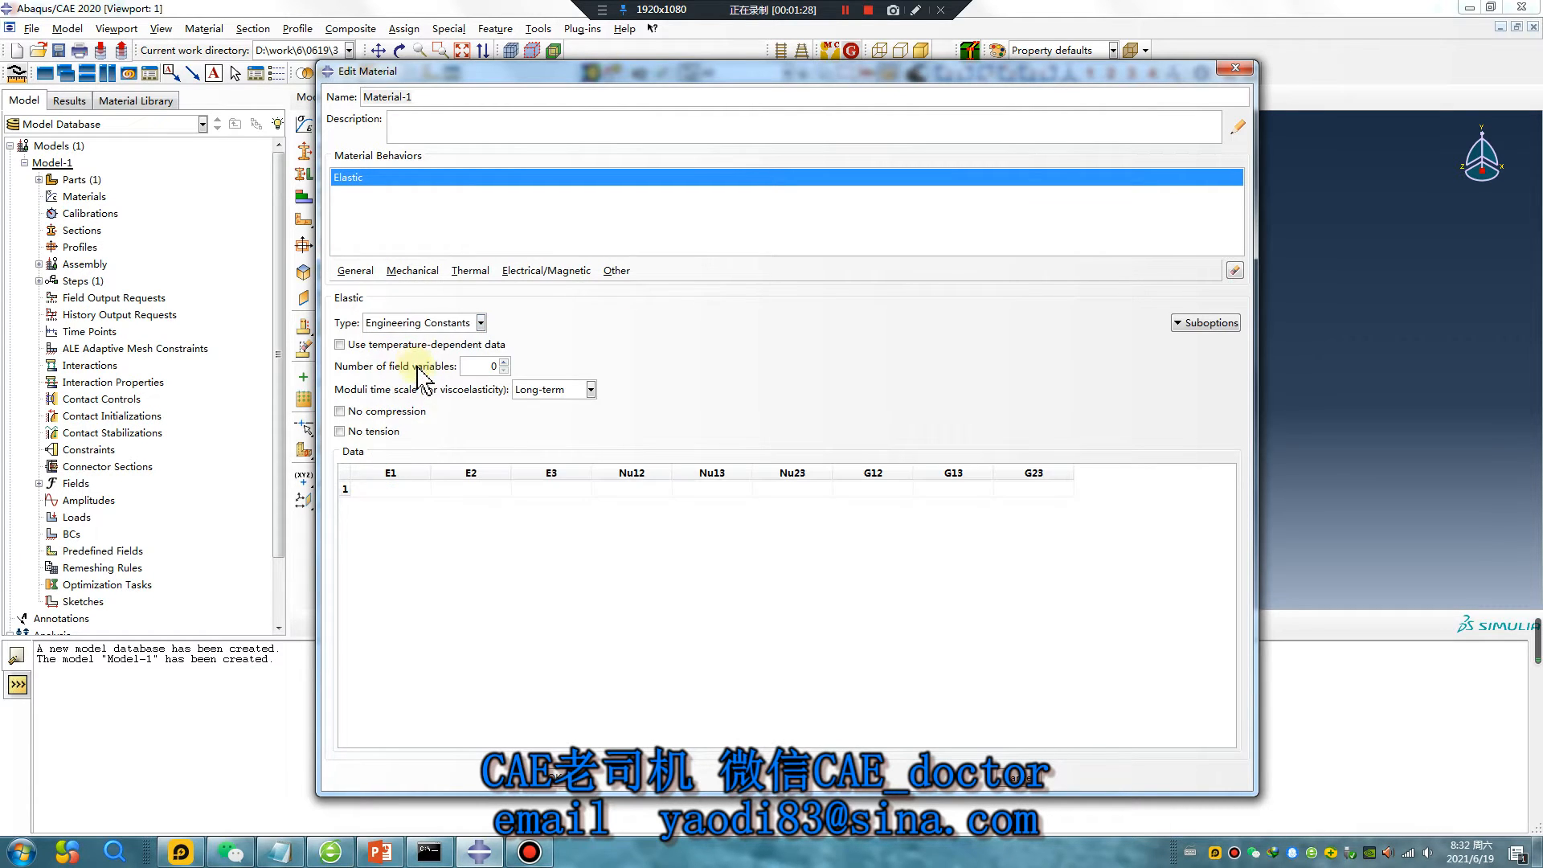
Step: Set the material's elastic moduli E1, E2 and E3 to 4000 each
{"action": "left_click", "coordinate": [411, 489]}
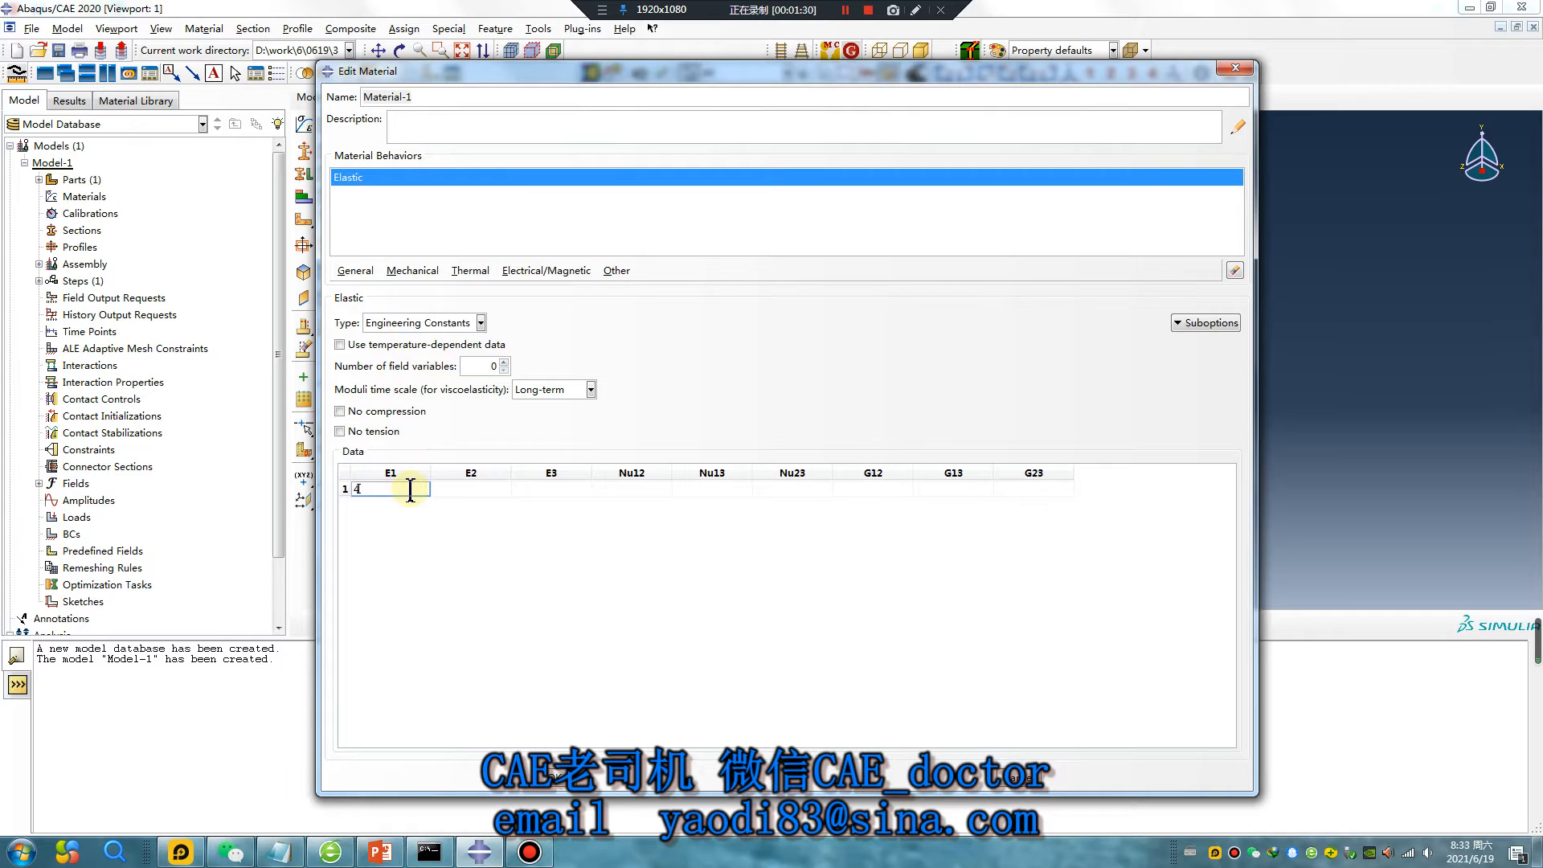
{"action": "type", "text": "4000"}
{"action": "left_click", "coordinate": [459, 490]}
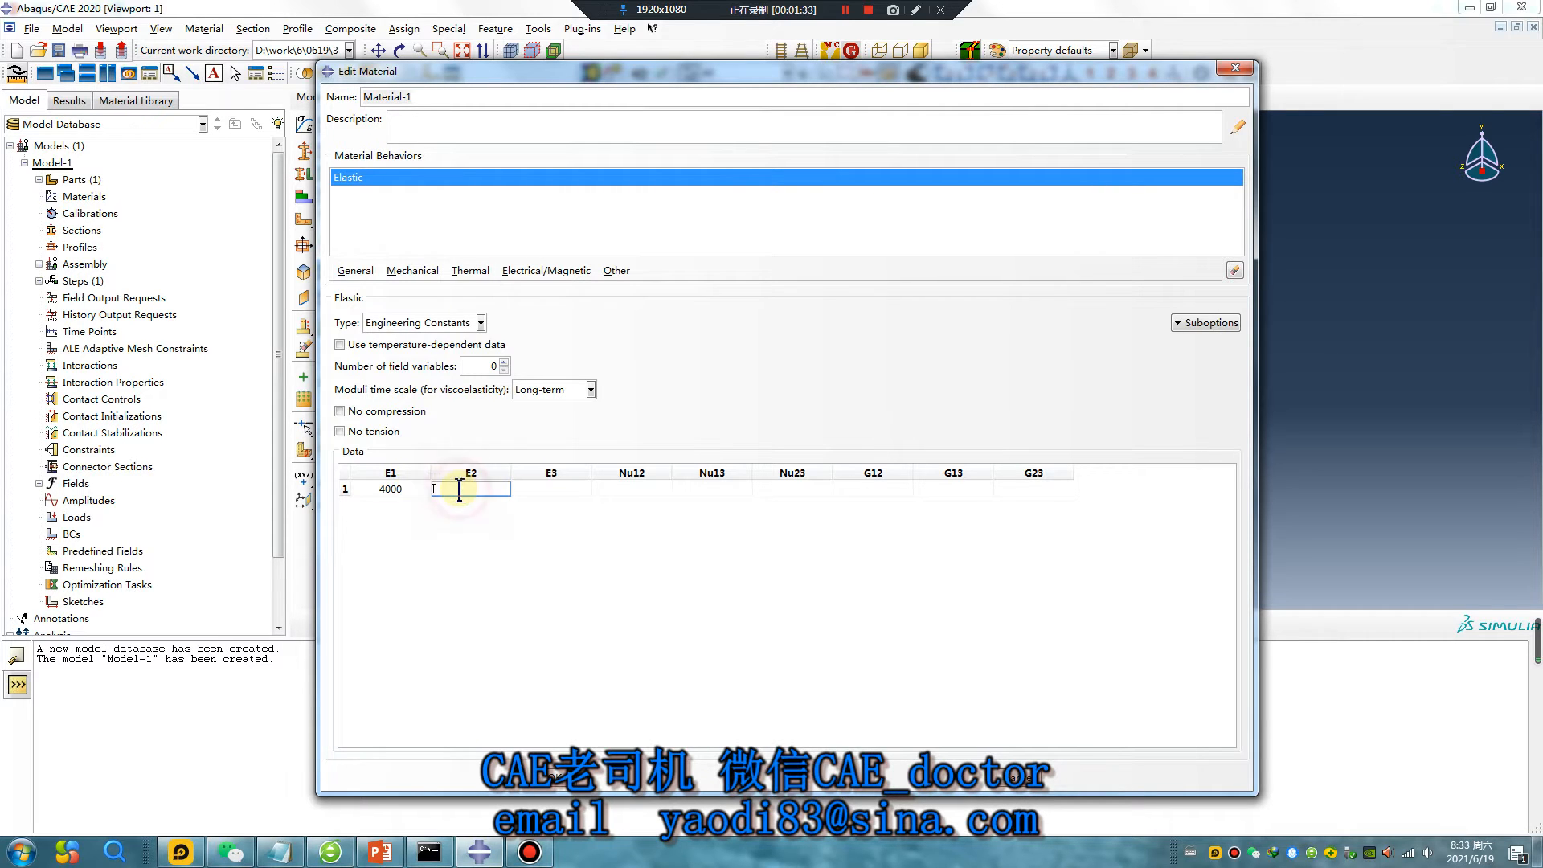
{"action": "type", "text": "4000"}
{"action": "left_click", "coordinate": [552, 490]}
{"action": "type", "text": "4000"}
Step: Set the Poisson's ratios to 0.3 for Nu12 and 0.2 for both Nu13 and Nu23
{"action": "left_click", "coordinate": [629, 489]}
{"action": "type", "text": "0.3"}
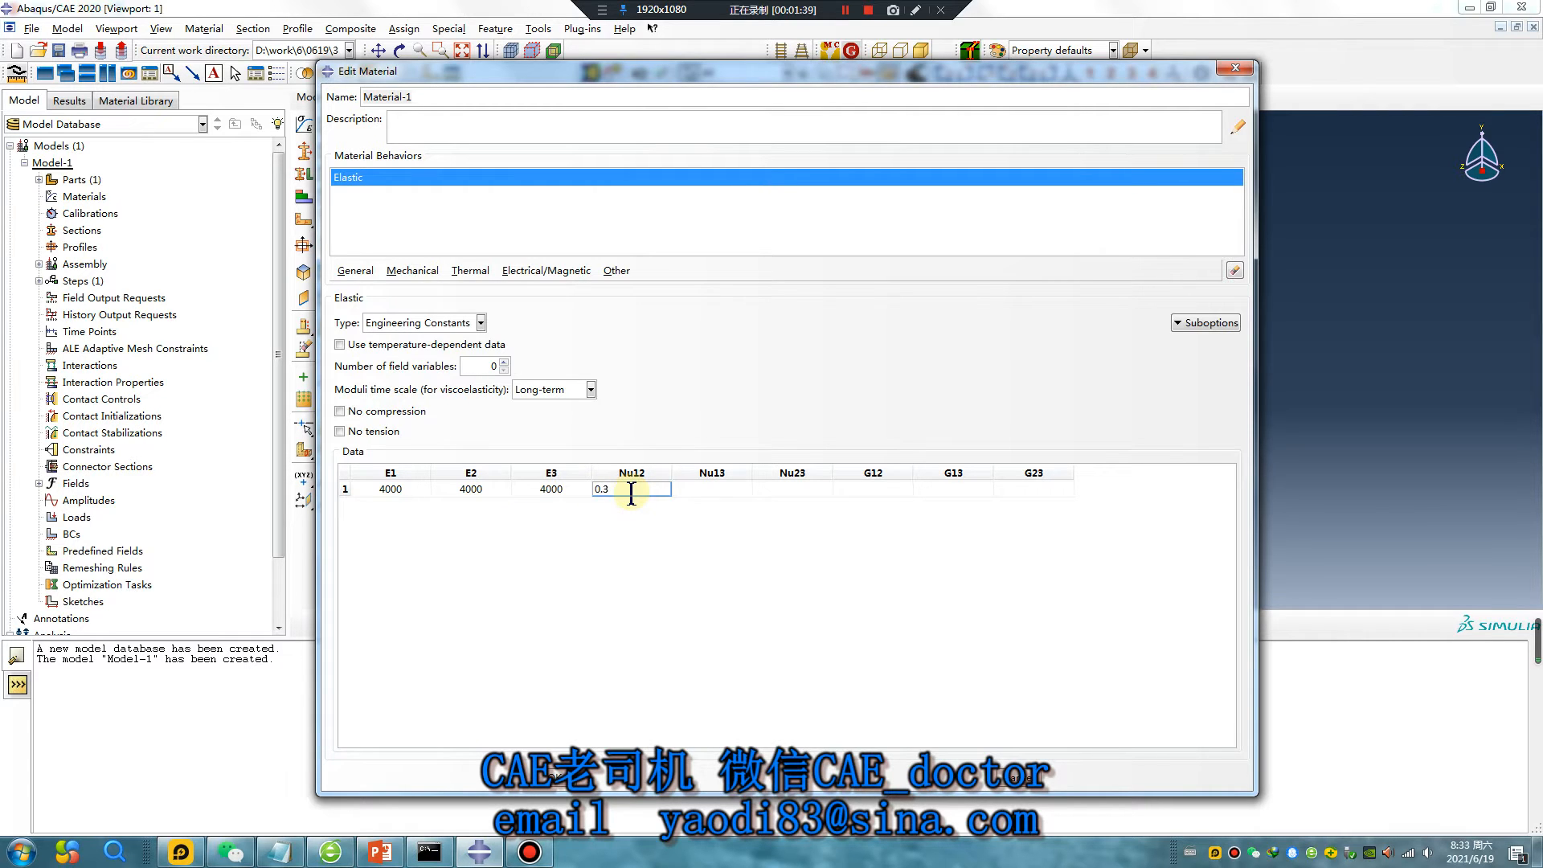
{"action": "left_click", "coordinate": [715, 489]}
{"action": "type", "text": "0.2"}
{"action": "left_click", "coordinate": [784, 489]}
{"action": "type", "text": "0.2"}
Step: Set the shear moduli G12, G13 and G23 to 3000 each and save the material
{"action": "left_click", "coordinate": [892, 490]}
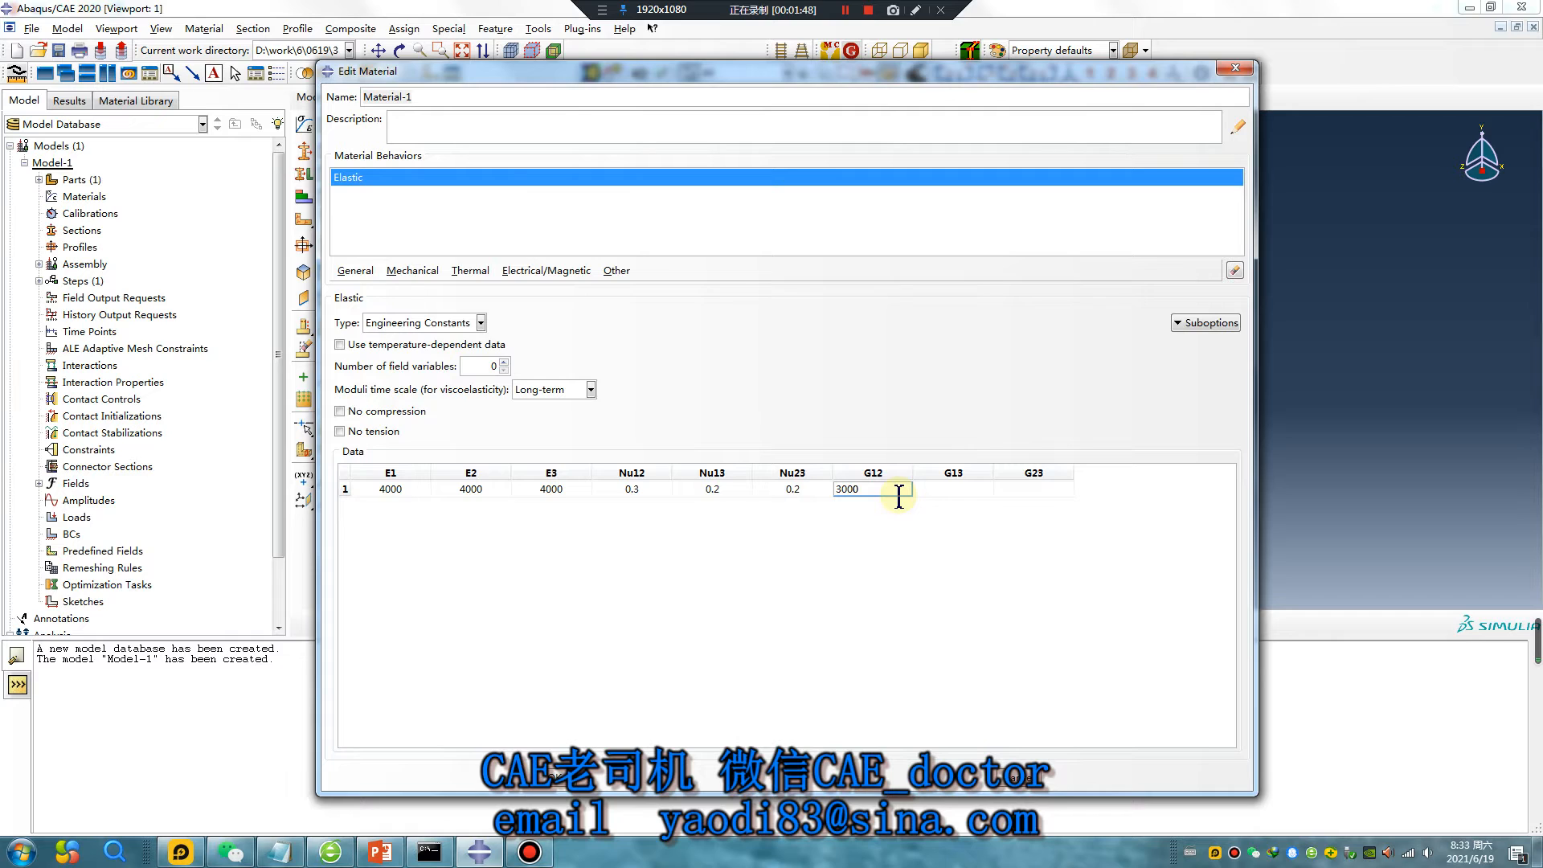
{"action": "left_click", "coordinate": [953, 490]}
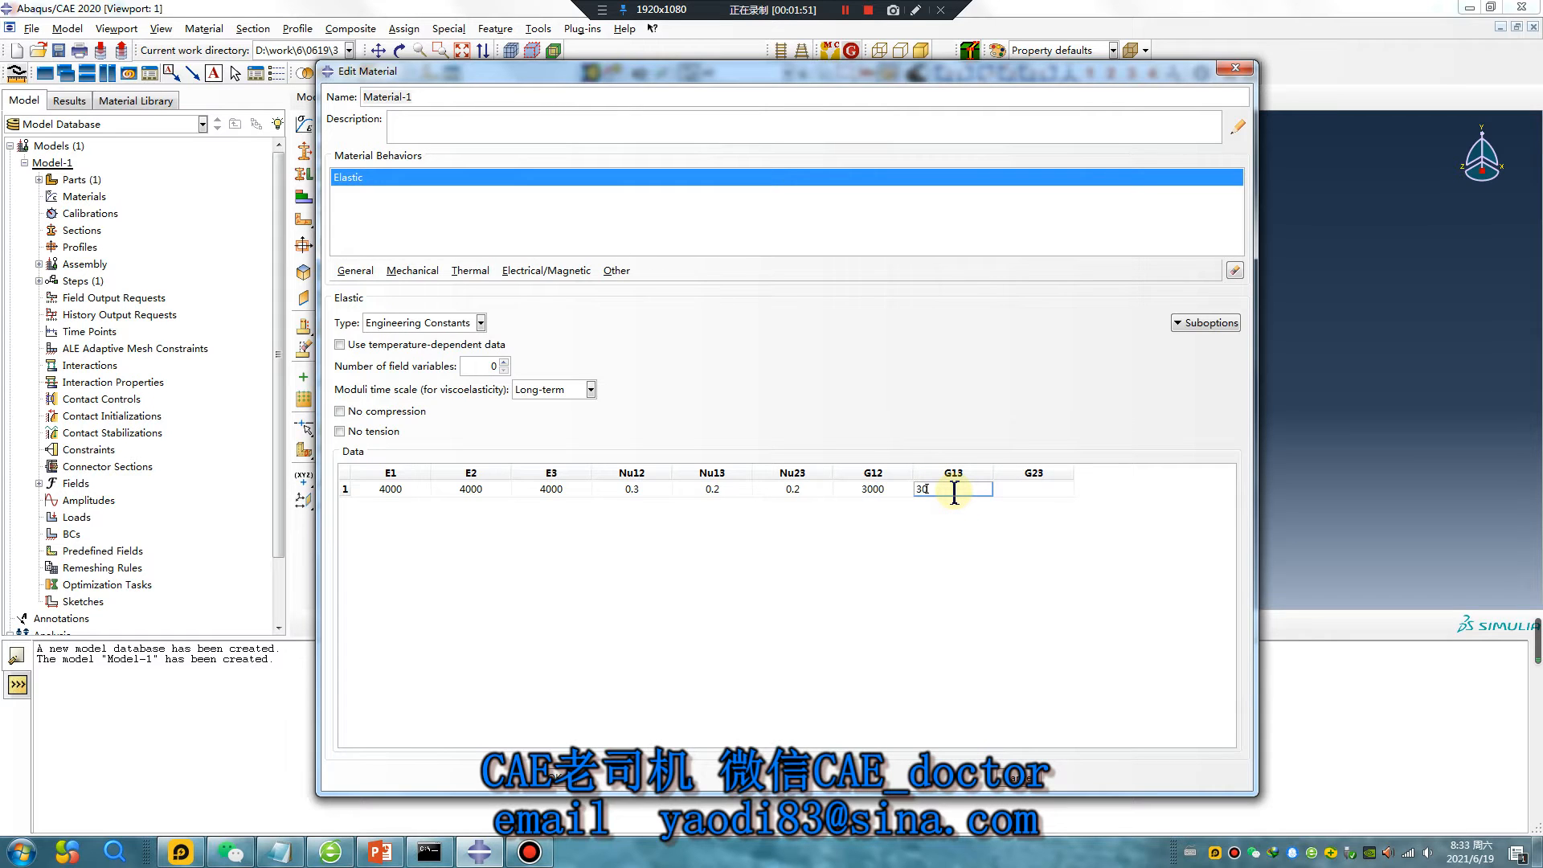
{"action": "left_click", "coordinate": [1024, 490]}
{"action": "type", "text": "3000"}
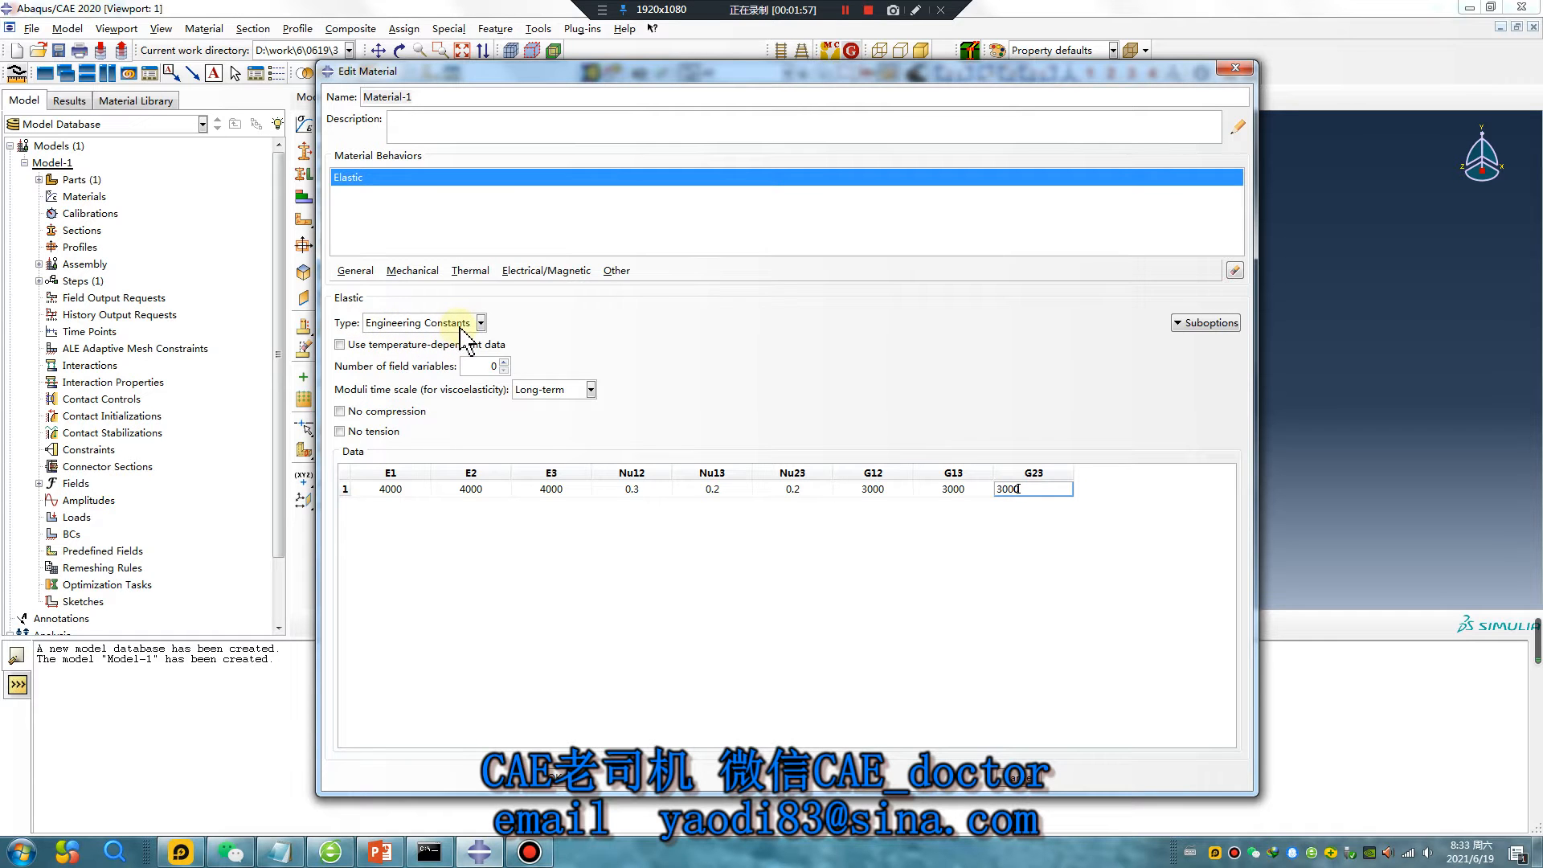
{"action": "left_click", "coordinate": [558, 778]}
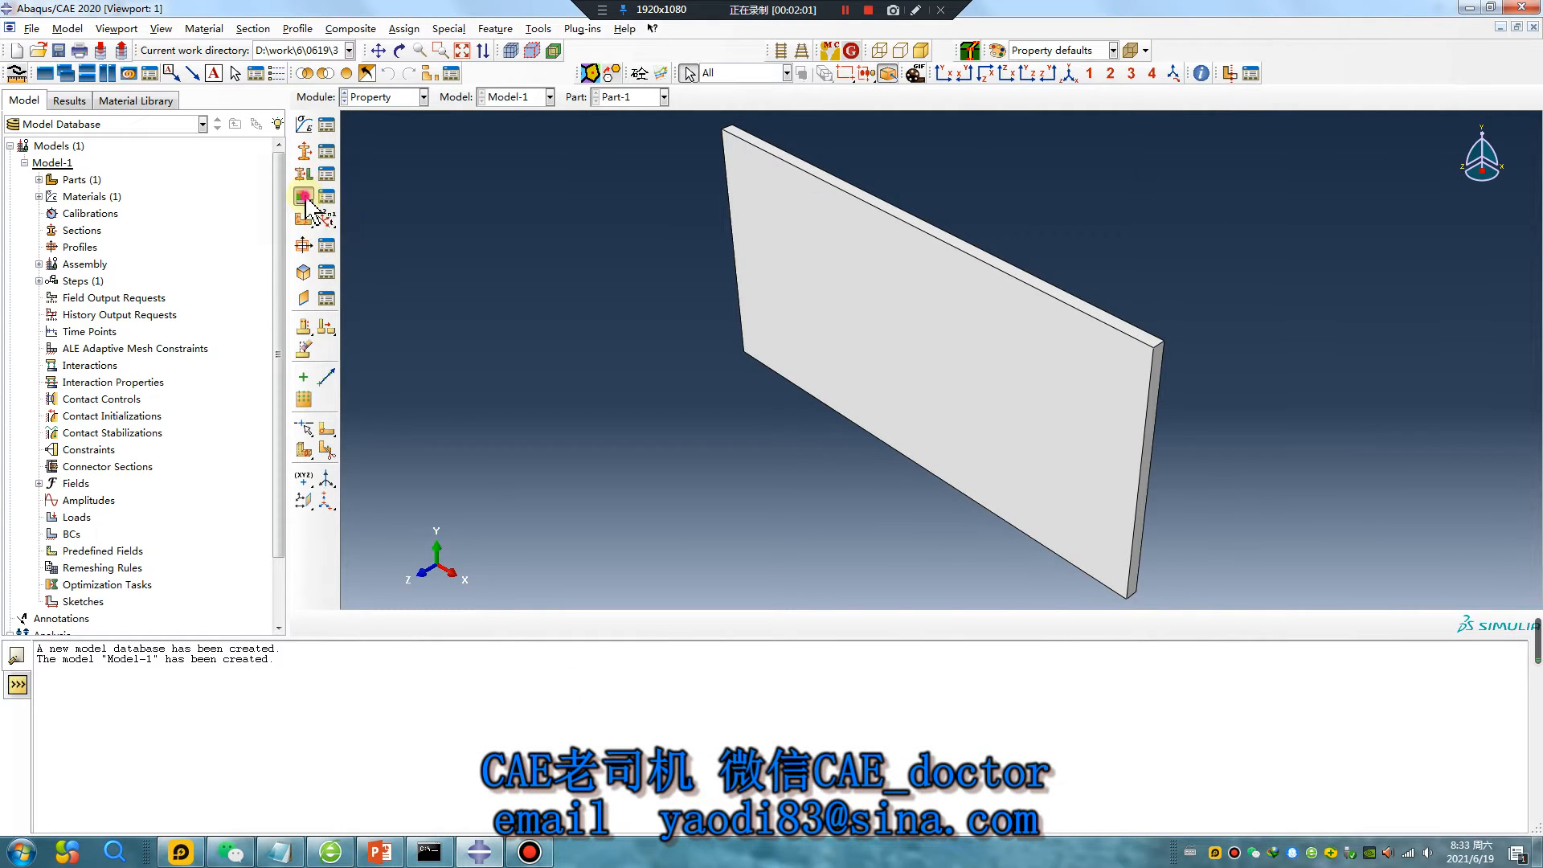
Step: Create a composite layup with the Solid element type and an initial ply count of 4
{"action": "left_click", "coordinate": [307, 178]}
{"action": "left_click", "coordinate": [241, 305]}
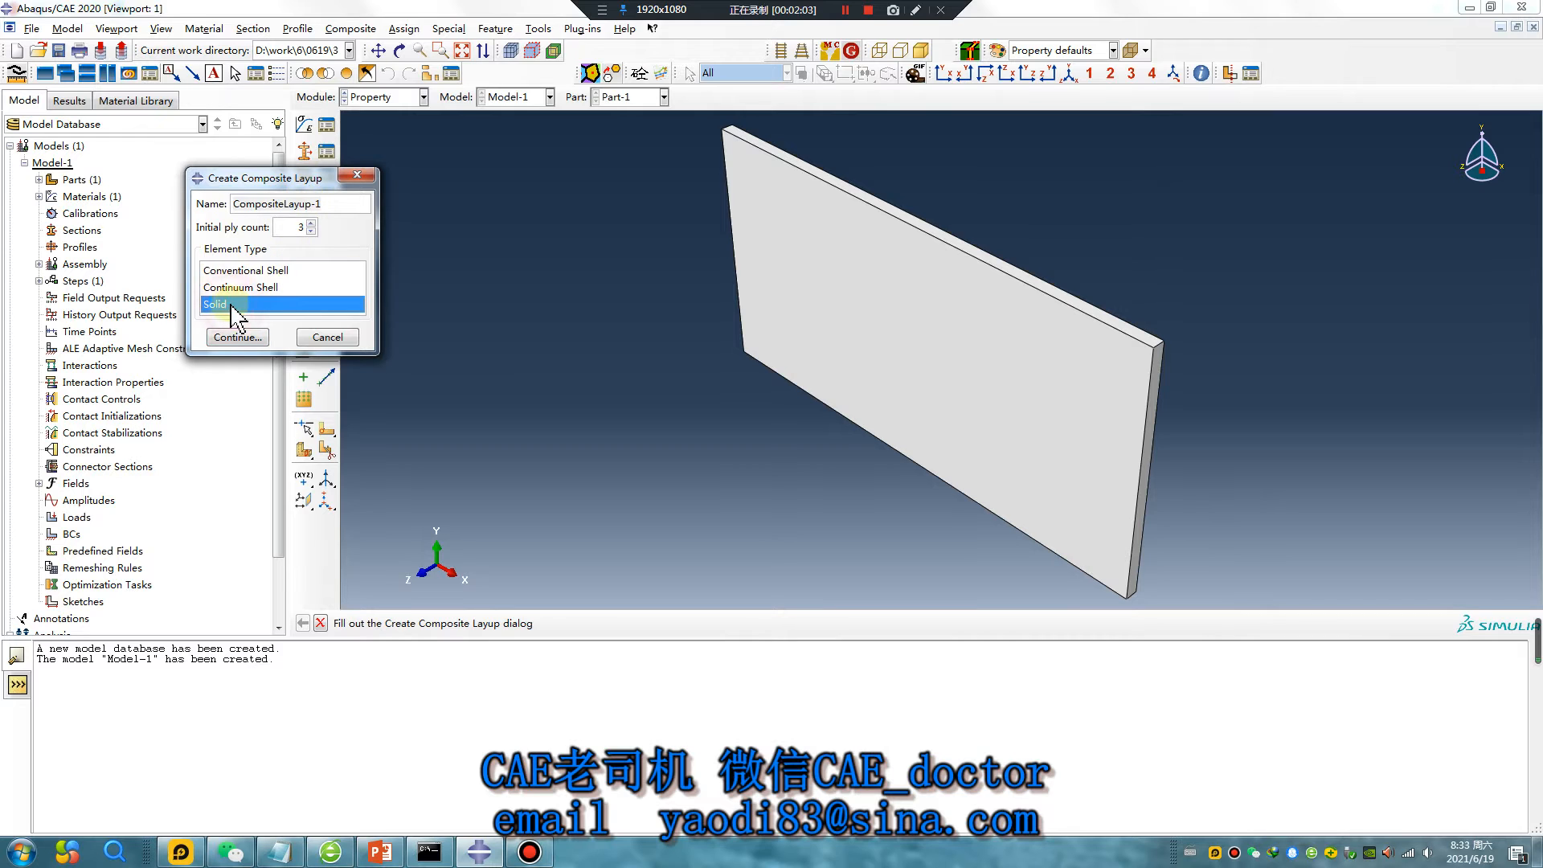
{"action": "left_click", "coordinate": [311, 223]}
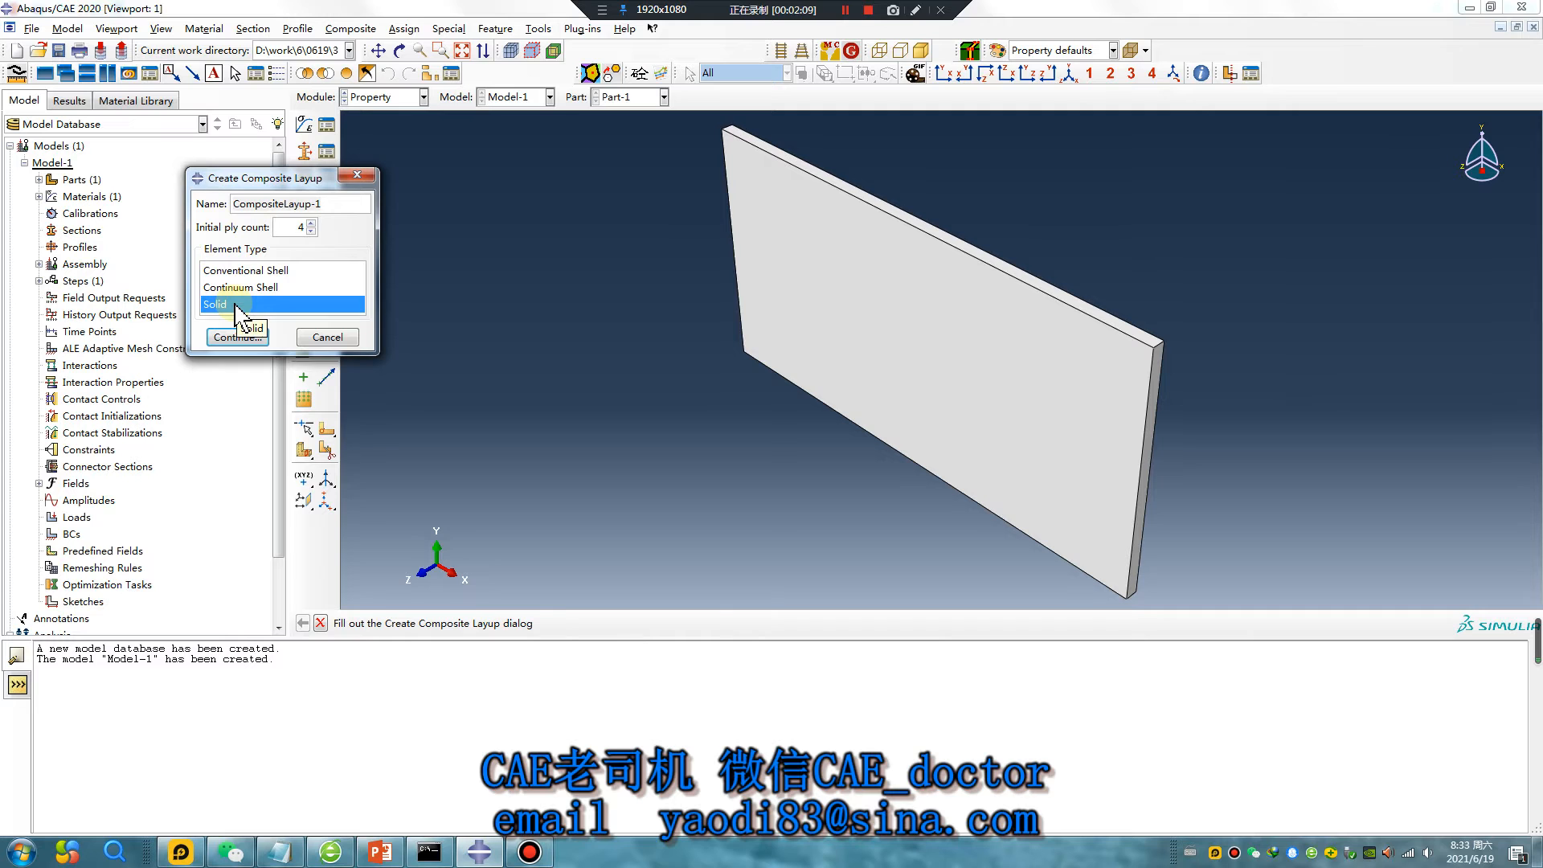
{"action": "left_click", "coordinate": [279, 852]}
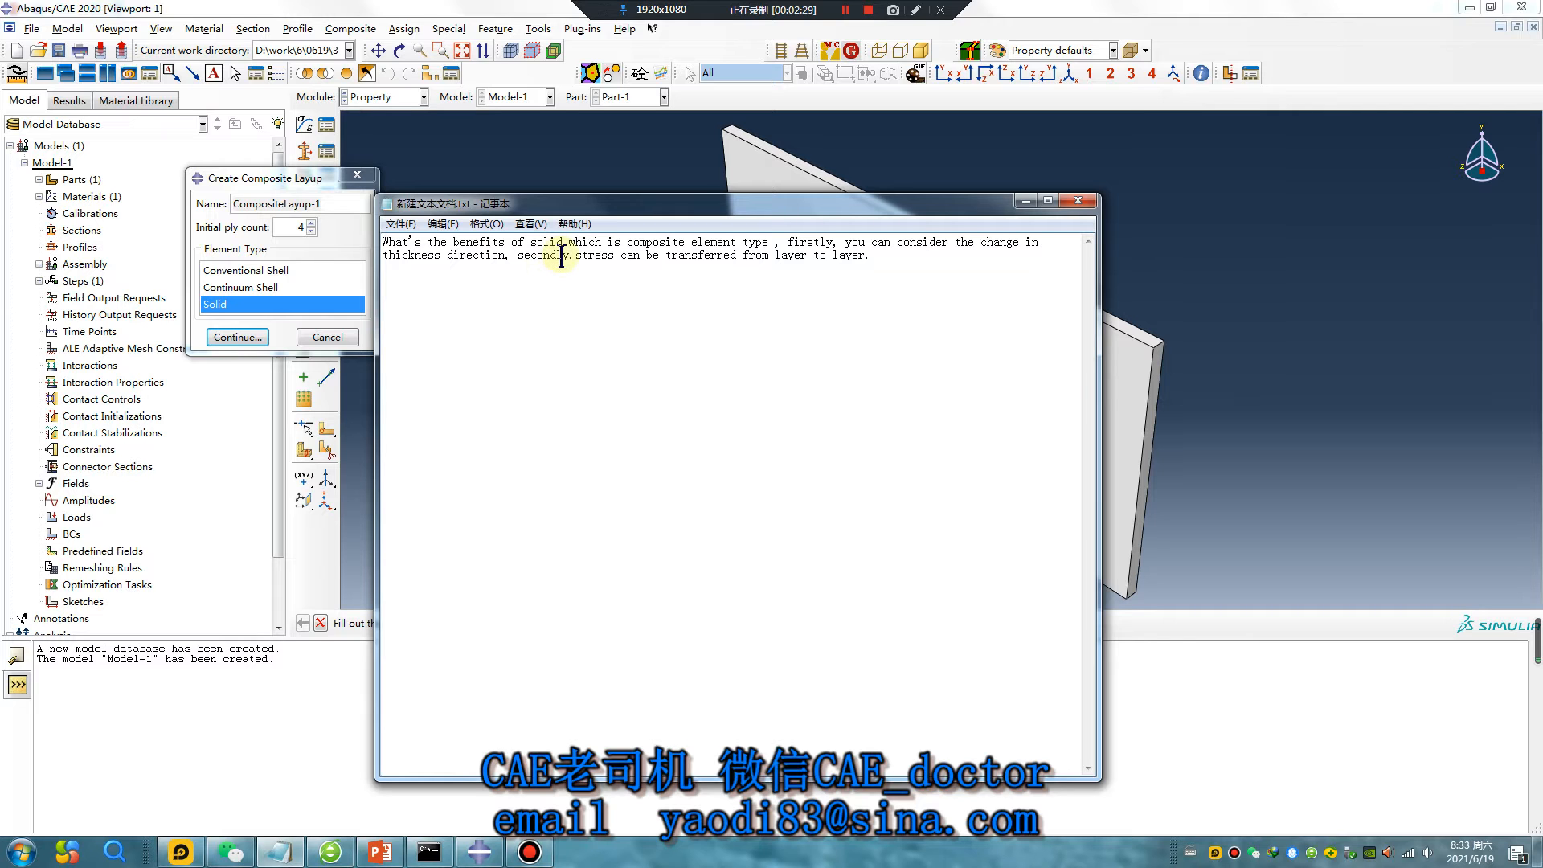
{"action": "left_click", "coordinate": [1026, 201]}
{"action": "left_click", "coordinate": [239, 337]}
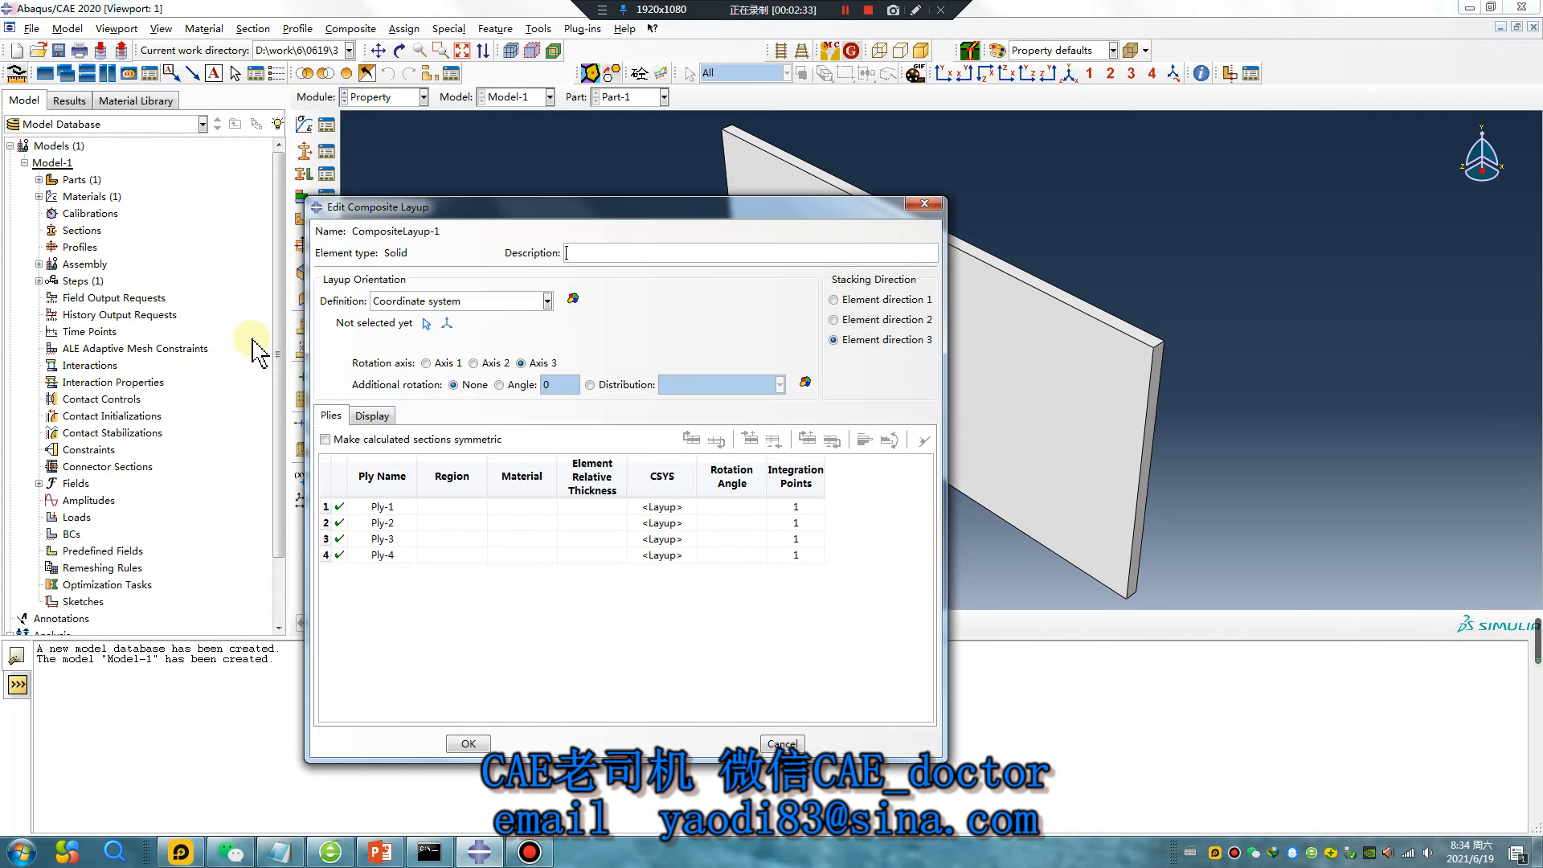
Step: Assign the whole plate as the region and Material-1 as the material for all four plies
{"action": "double_click", "coordinate": [452, 476]}
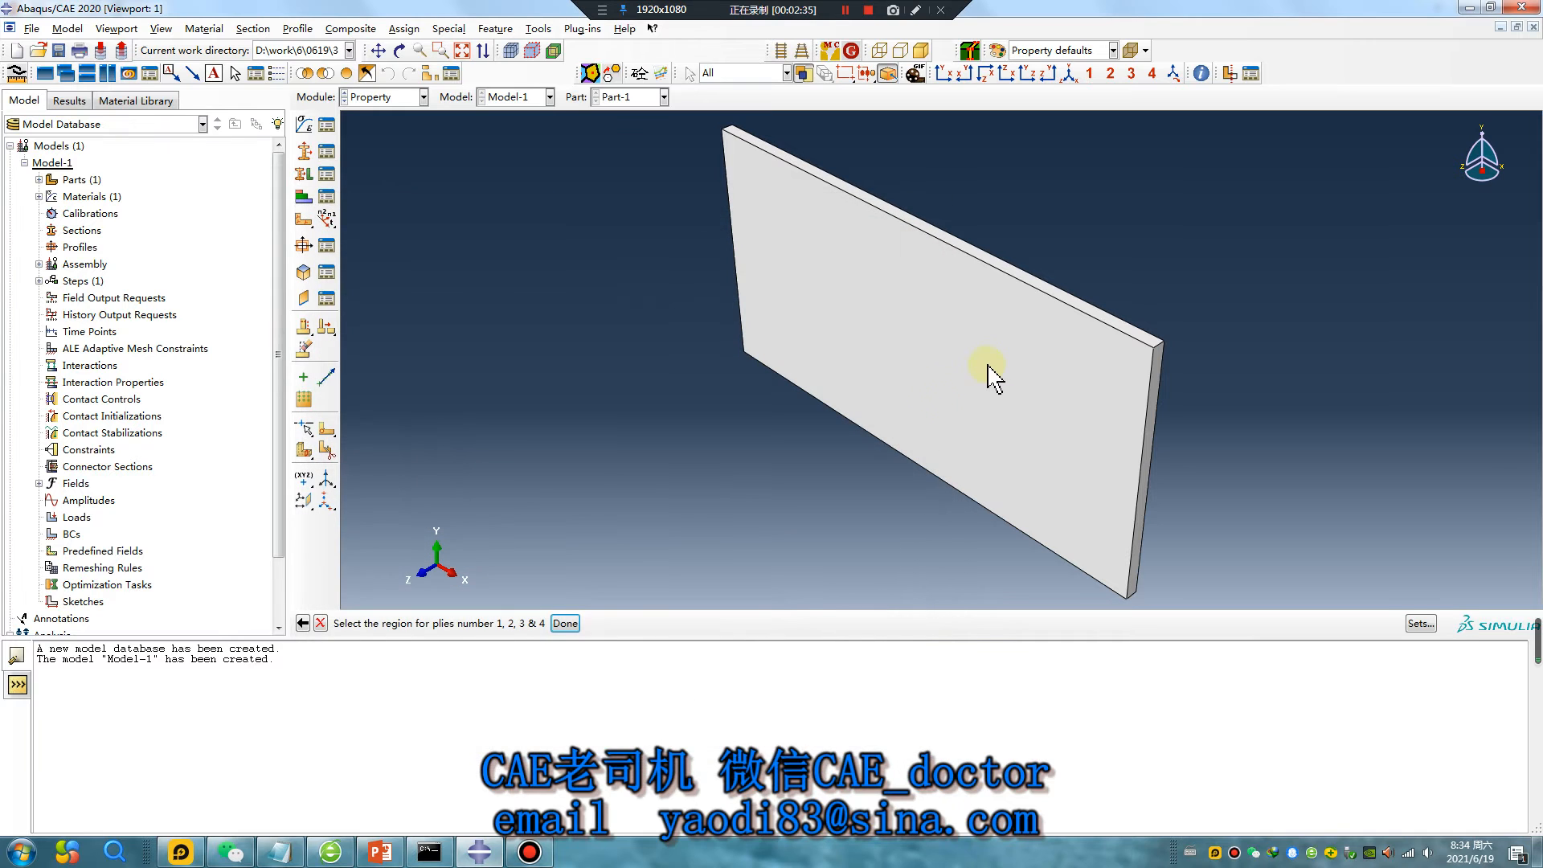
{"action": "left_click", "coordinate": [565, 623]}
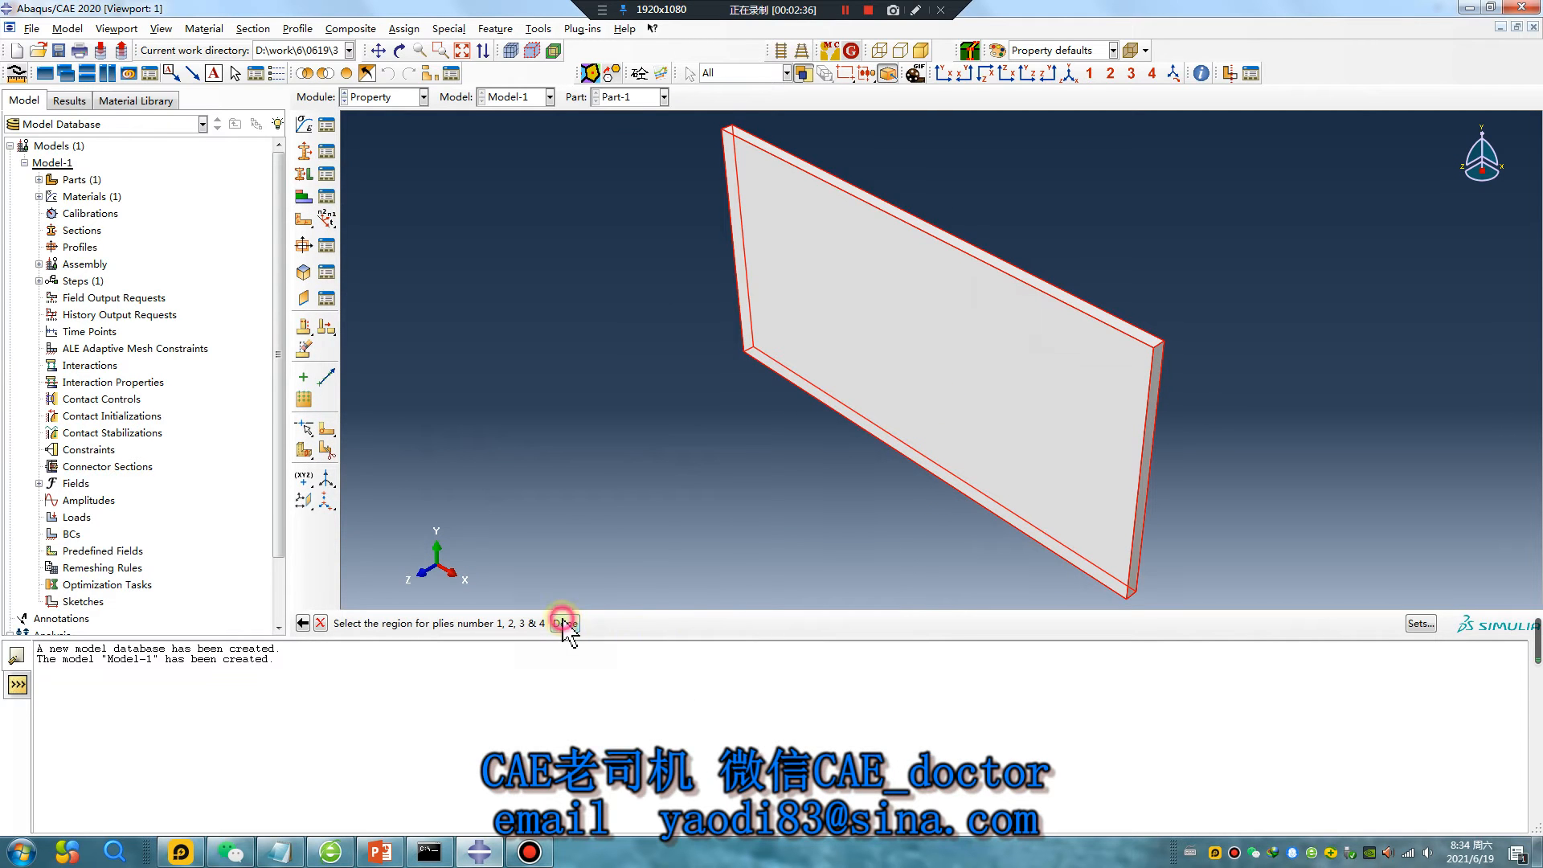
{"action": "left_click", "coordinate": [524, 475]}
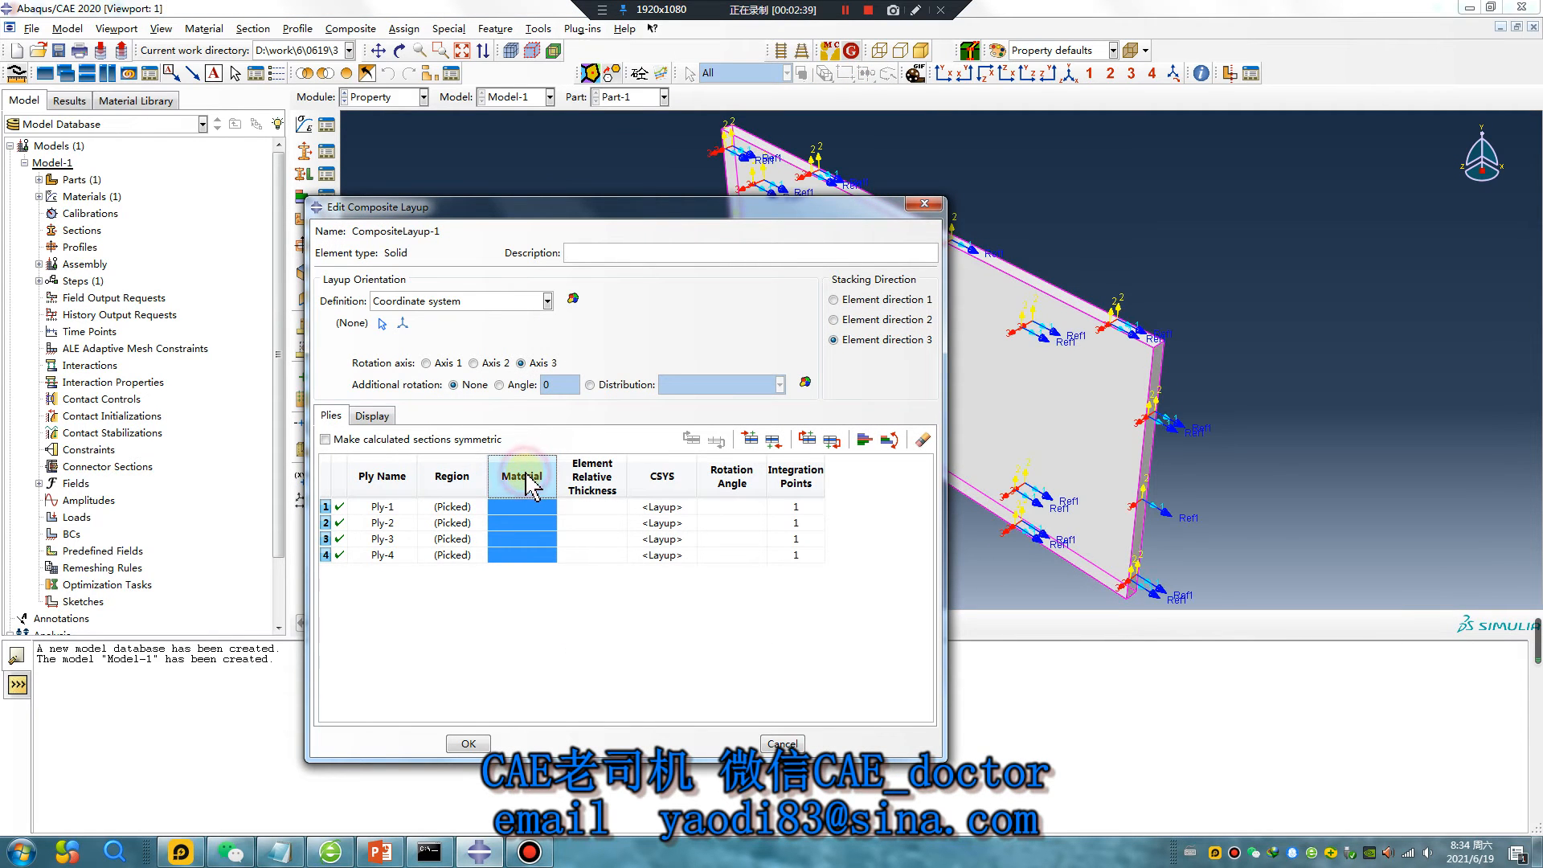
{"action": "right_click", "coordinate": [527, 479]}
{"action": "left_click", "coordinate": [554, 482]}
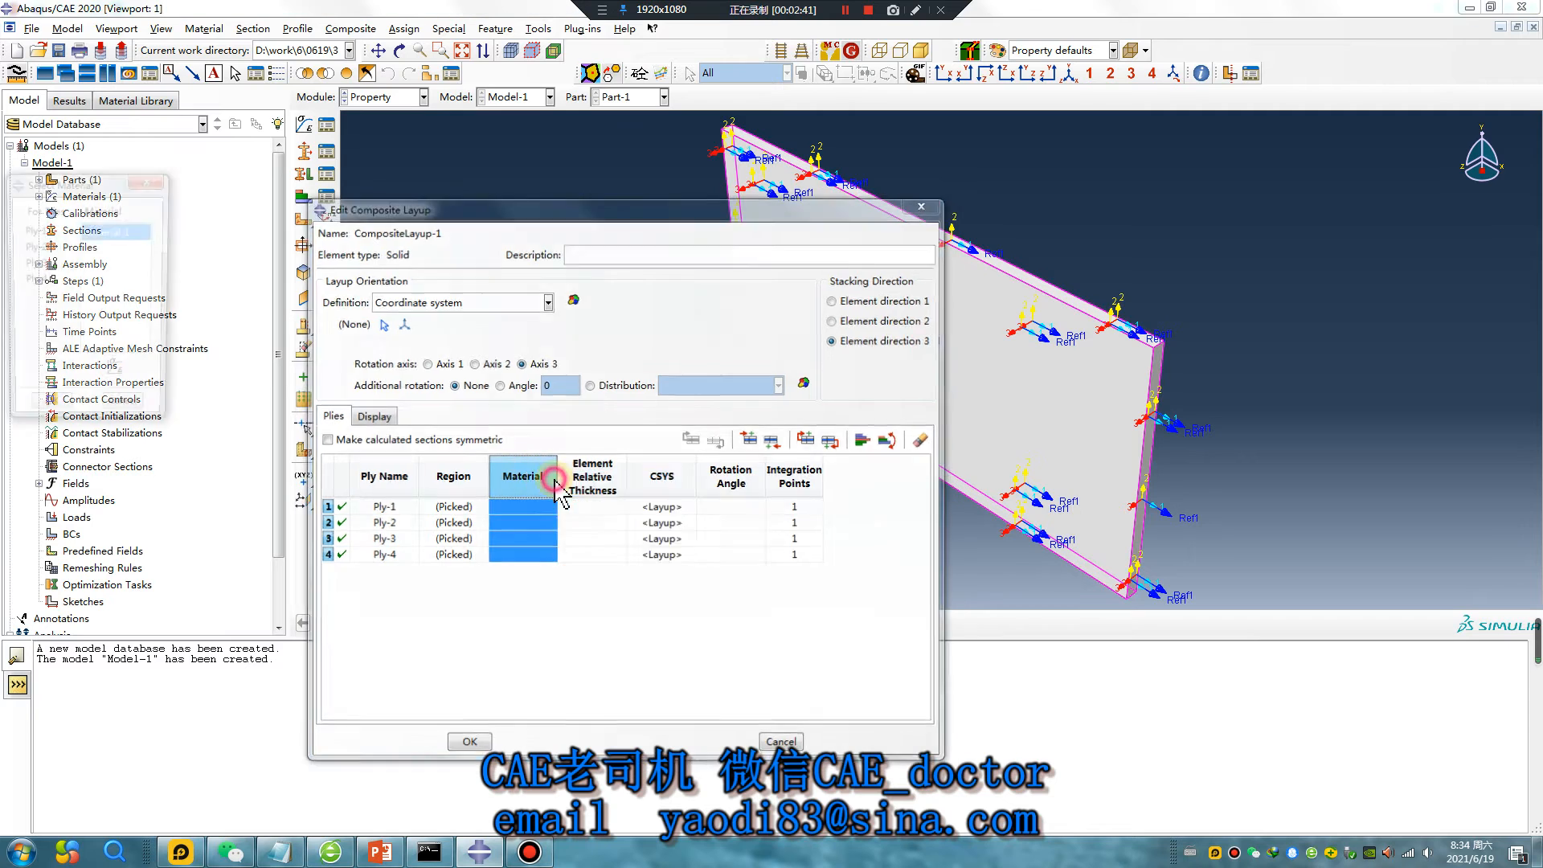
{"action": "left_click", "coordinate": [50, 415]}
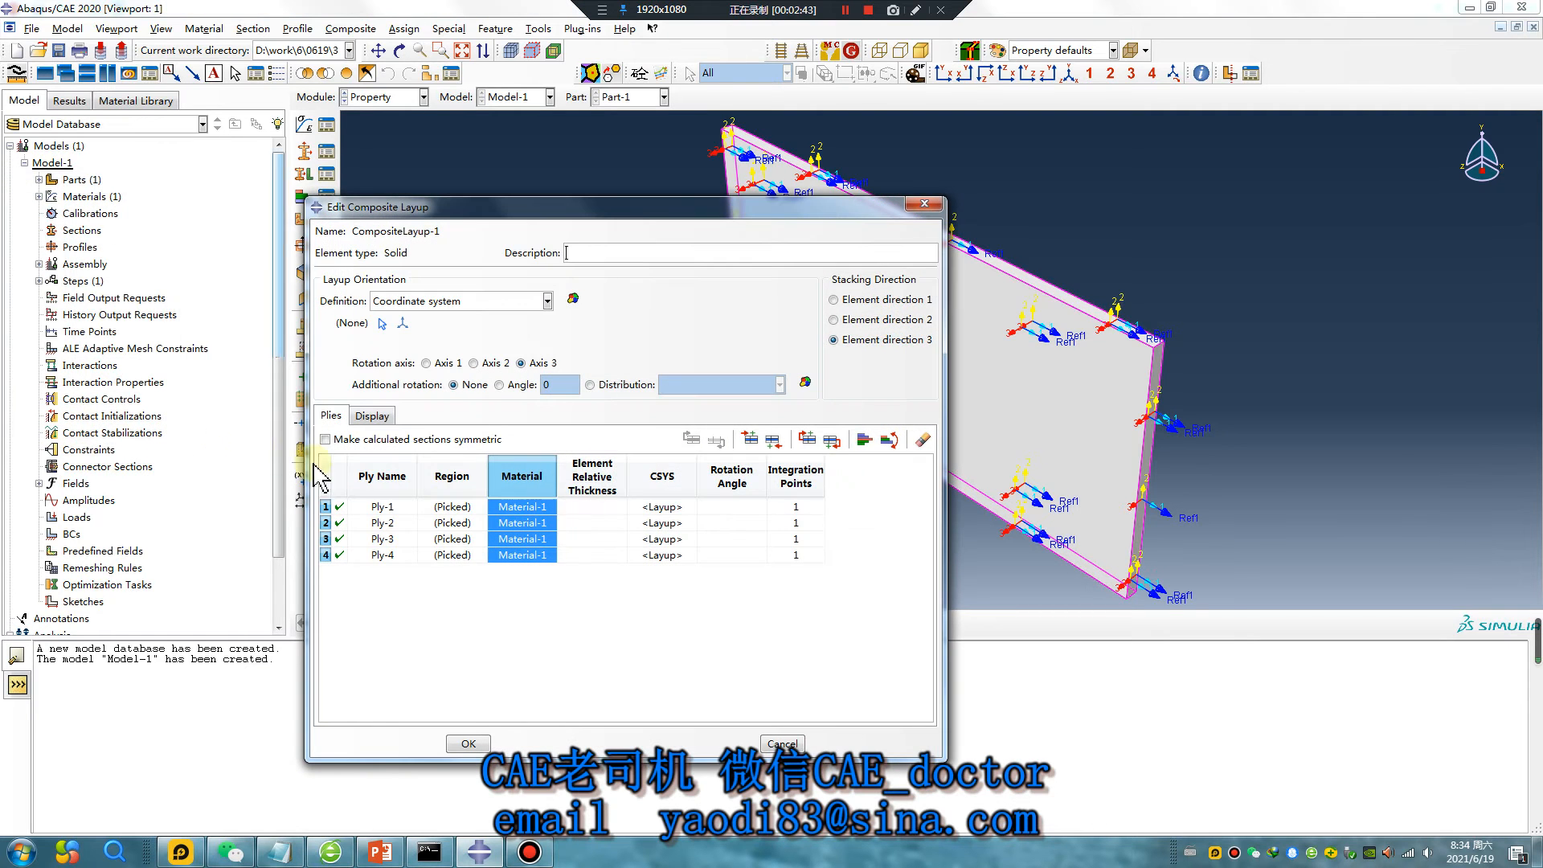
Step: Set the element relative thickness of all four plies to 1
{"action": "left_click", "coordinate": [593, 507]}
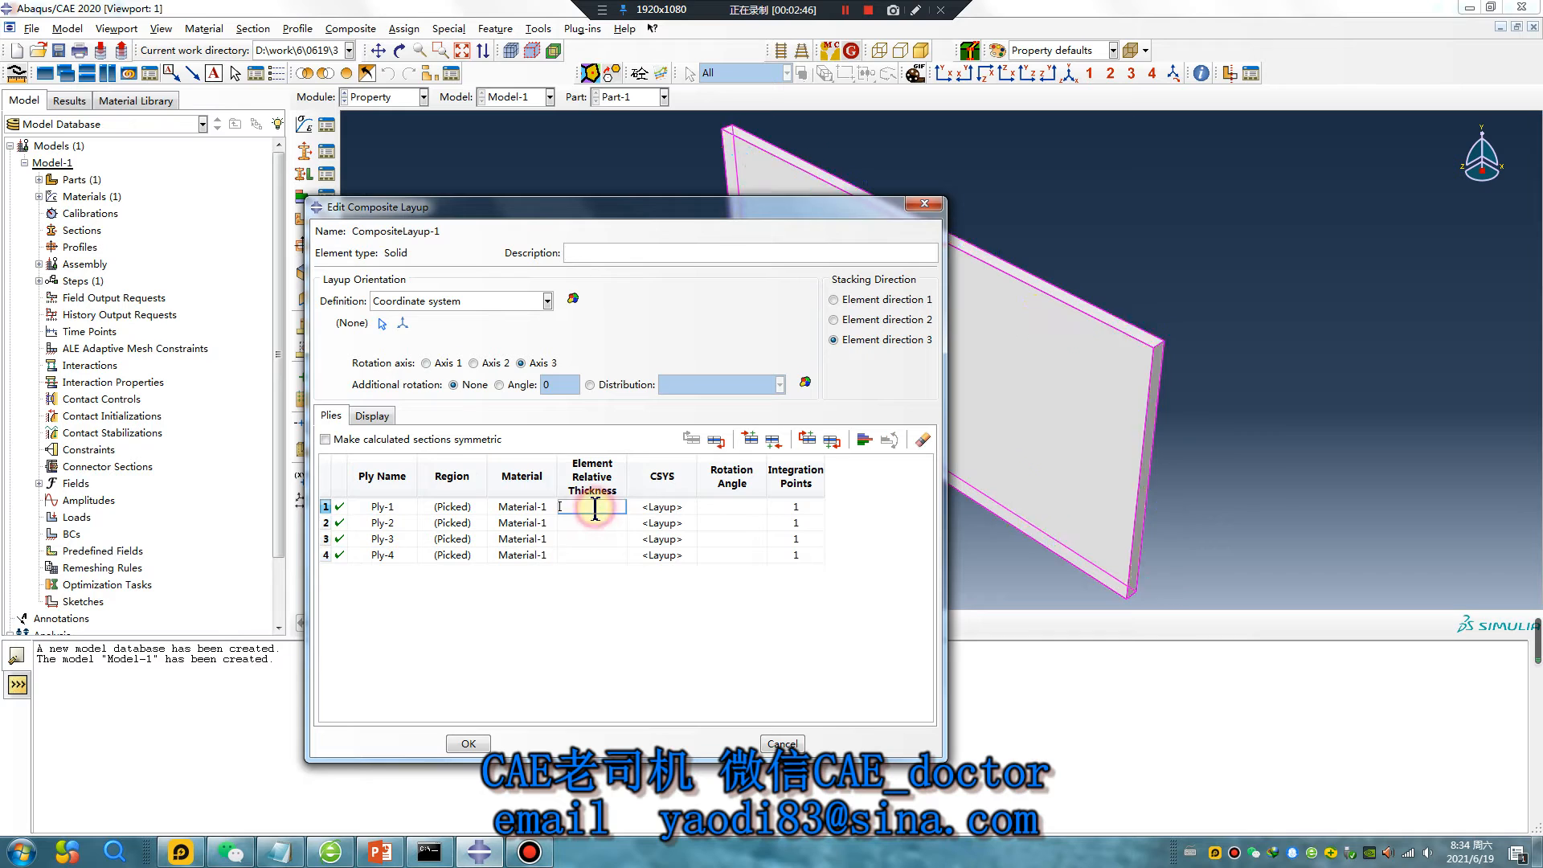
{"action": "type", "text": "1"}
{"action": "key", "text": "Return"}
{"action": "type", "text": "1"}
{"action": "key", "text": "Return"}
{"action": "type", "text": "1"}
{"action": "key", "text": "Return"}
{"action": "type", "text": "1"}
Step: Set the rotation angles of plies 1 to 4 to 0, 30, 45 and 90
{"action": "left_click", "coordinate": [719, 508]}
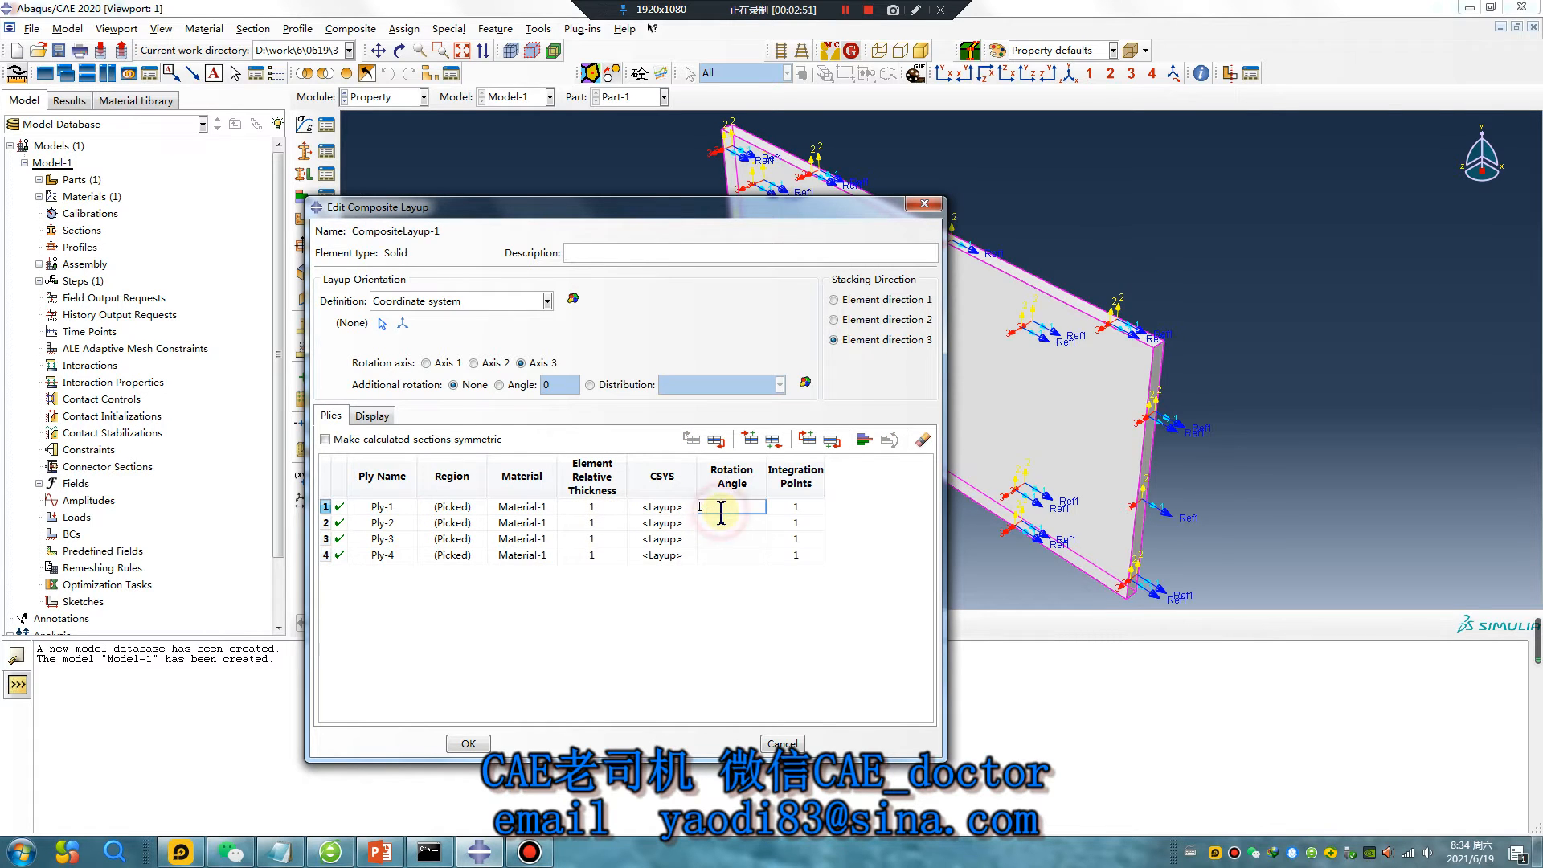
{"action": "type", "text": "0"}
{"action": "key", "text": "Return"}
{"action": "type", "text": "90"}
{"action": "key", "text": "Return"}
{"action": "type", "text": "45"}
{"action": "key", "text": "Return"}
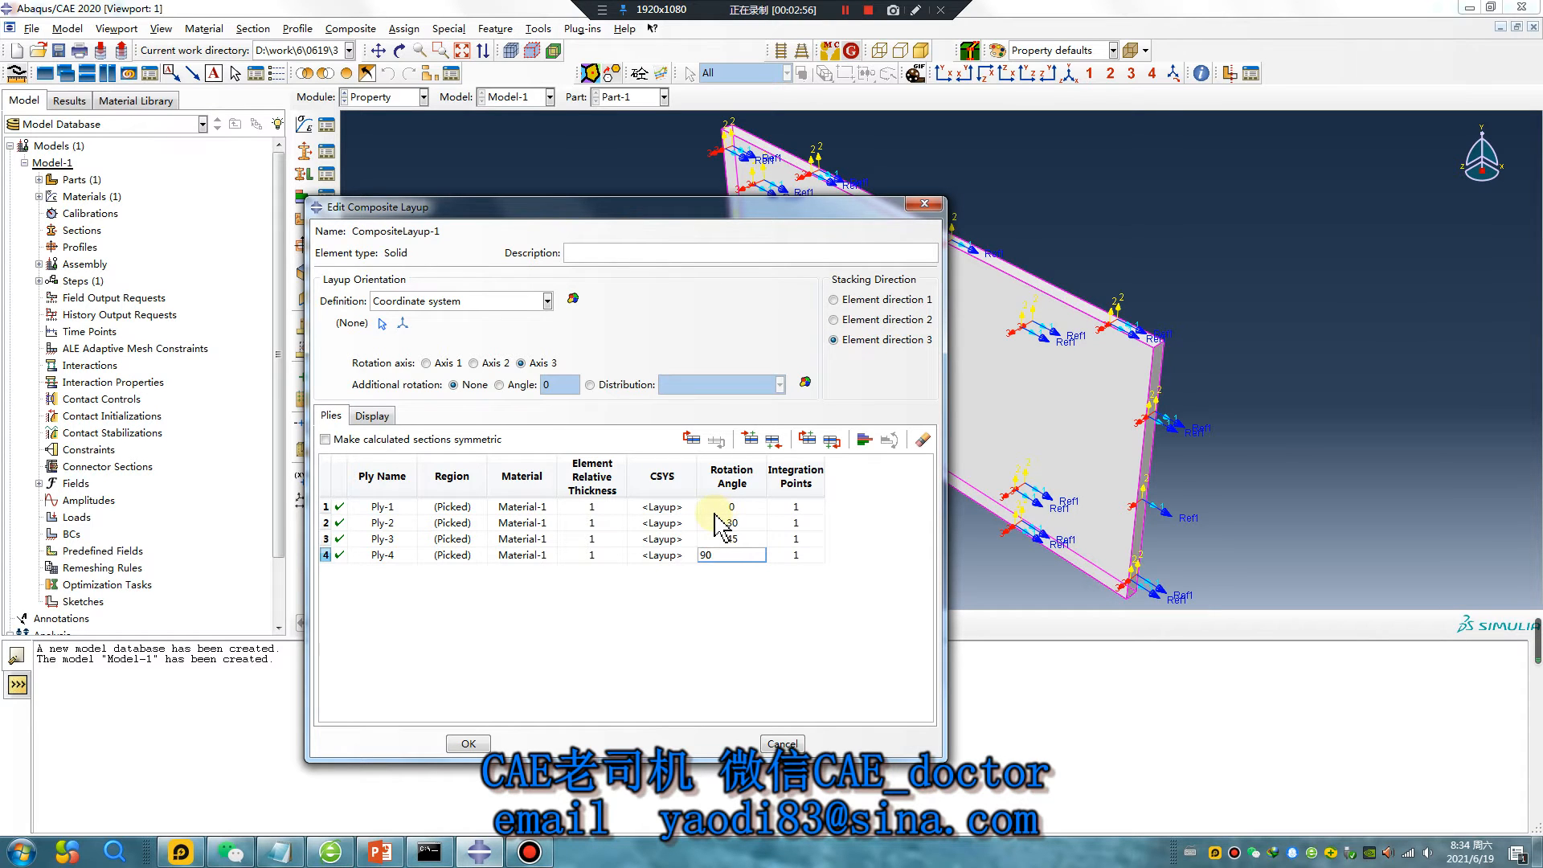
Step: While choosing the layup's reference orientation, create a rectangular datum coordinate system with its origin at 0,0,0
{"action": "scroll", "coordinate": [1209, 341], "scroll_direction": "down", "scroll_amount": 3}
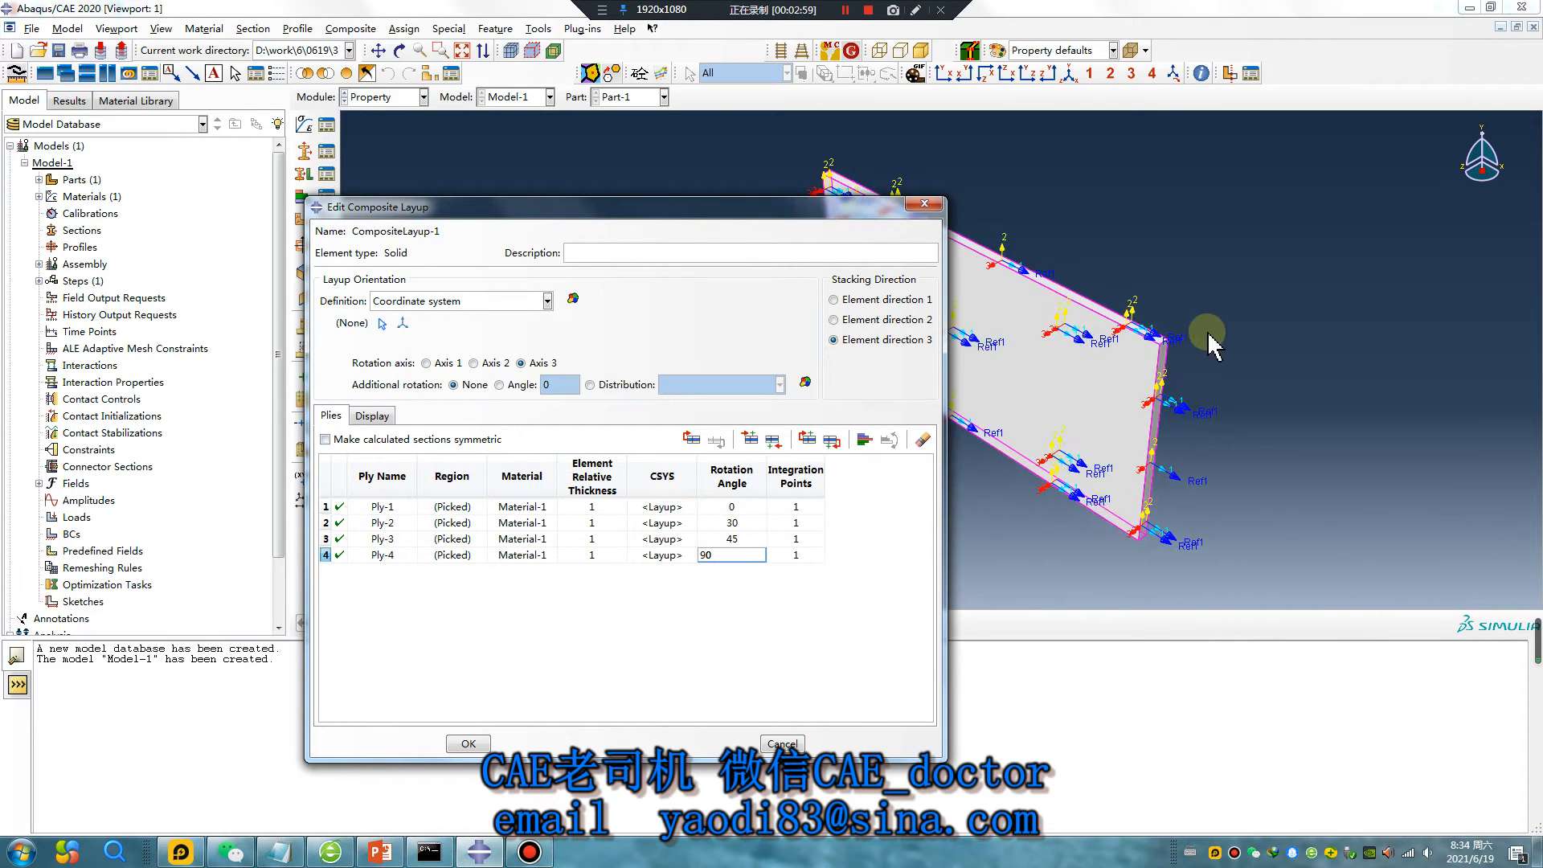
{"action": "left_click_drag", "start_coordinate": [1127, 347], "coordinate": [1223, 315], "text": "ctrl+alt"}
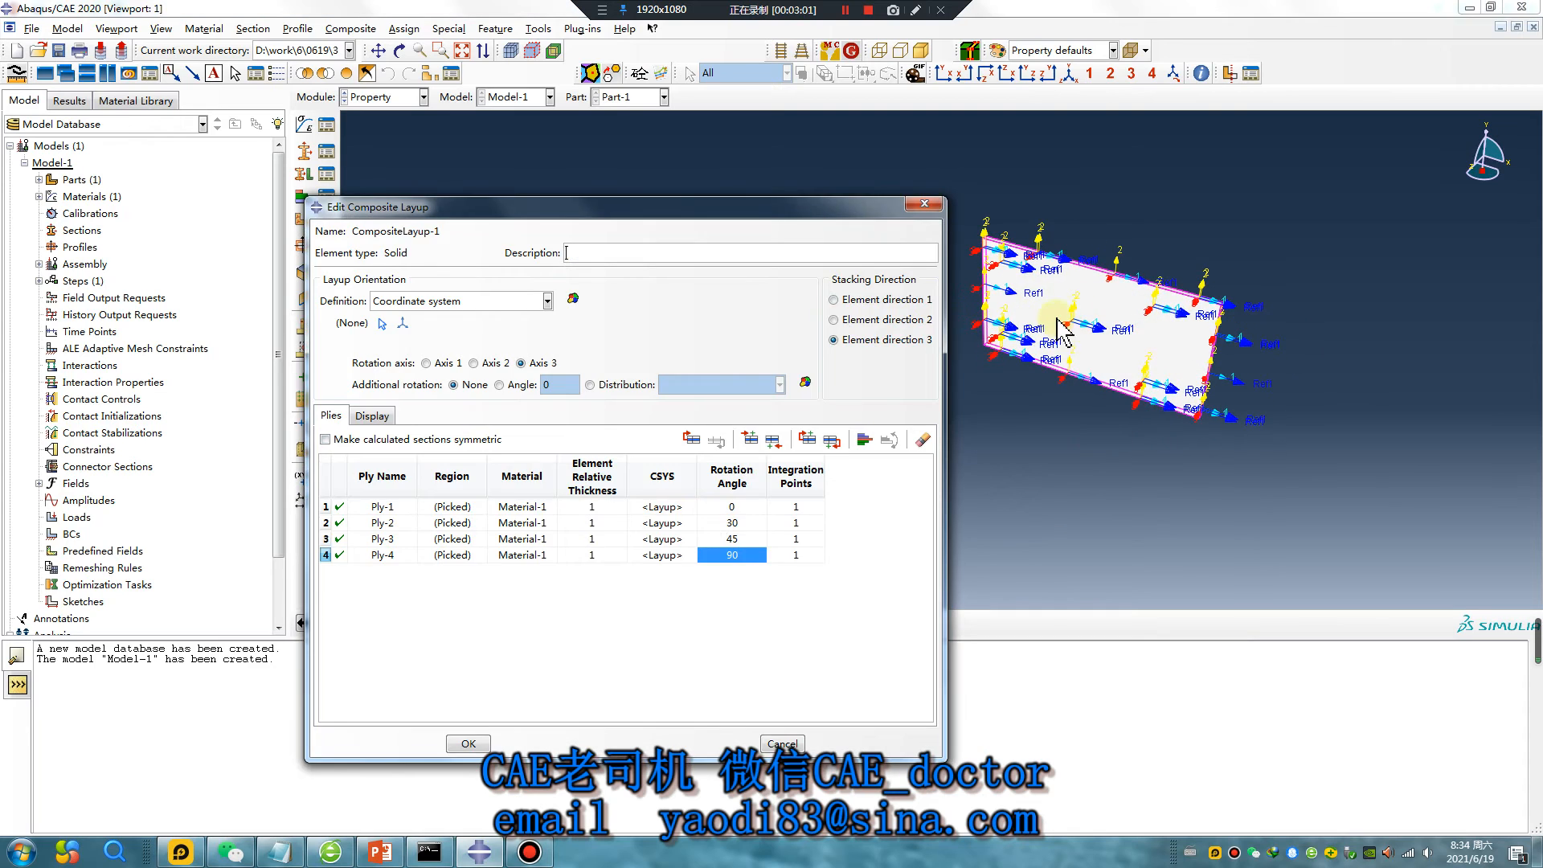
{"action": "scroll", "coordinate": [1067, 319], "scroll_direction": "down", "scroll_amount": 1}
{"action": "left_click_drag", "start_coordinate": [1067, 319], "coordinate": [1019, 213], "text": "ctrl+alt"}
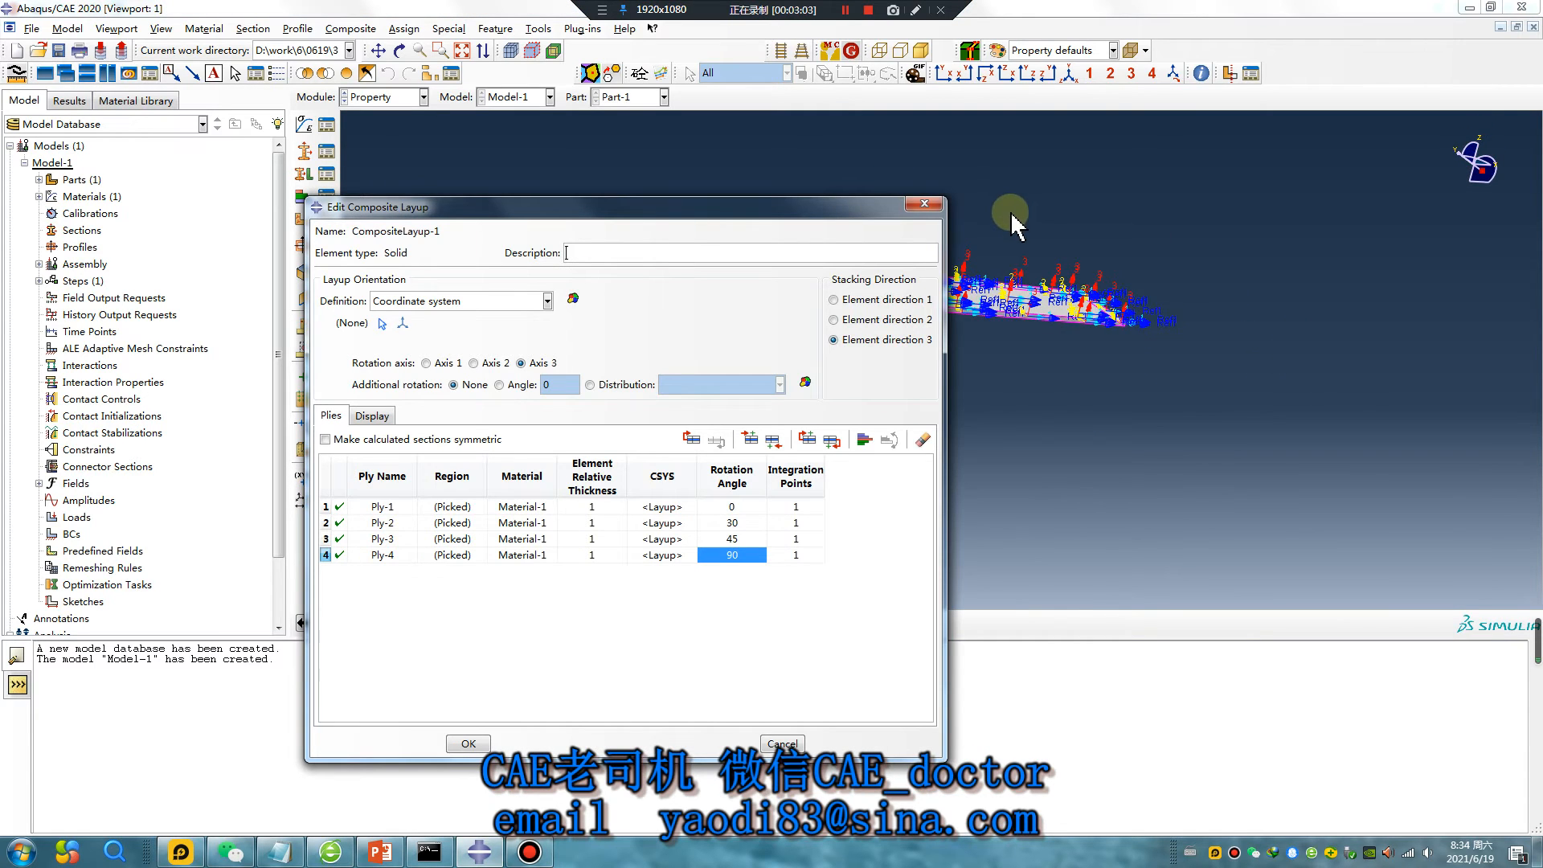
{"action": "scroll", "coordinate": [1015, 233], "scroll_direction": "up", "scroll_amount": 2}
{"action": "scroll", "coordinate": [1081, 333], "scroll_direction": "up", "scroll_amount": 4}
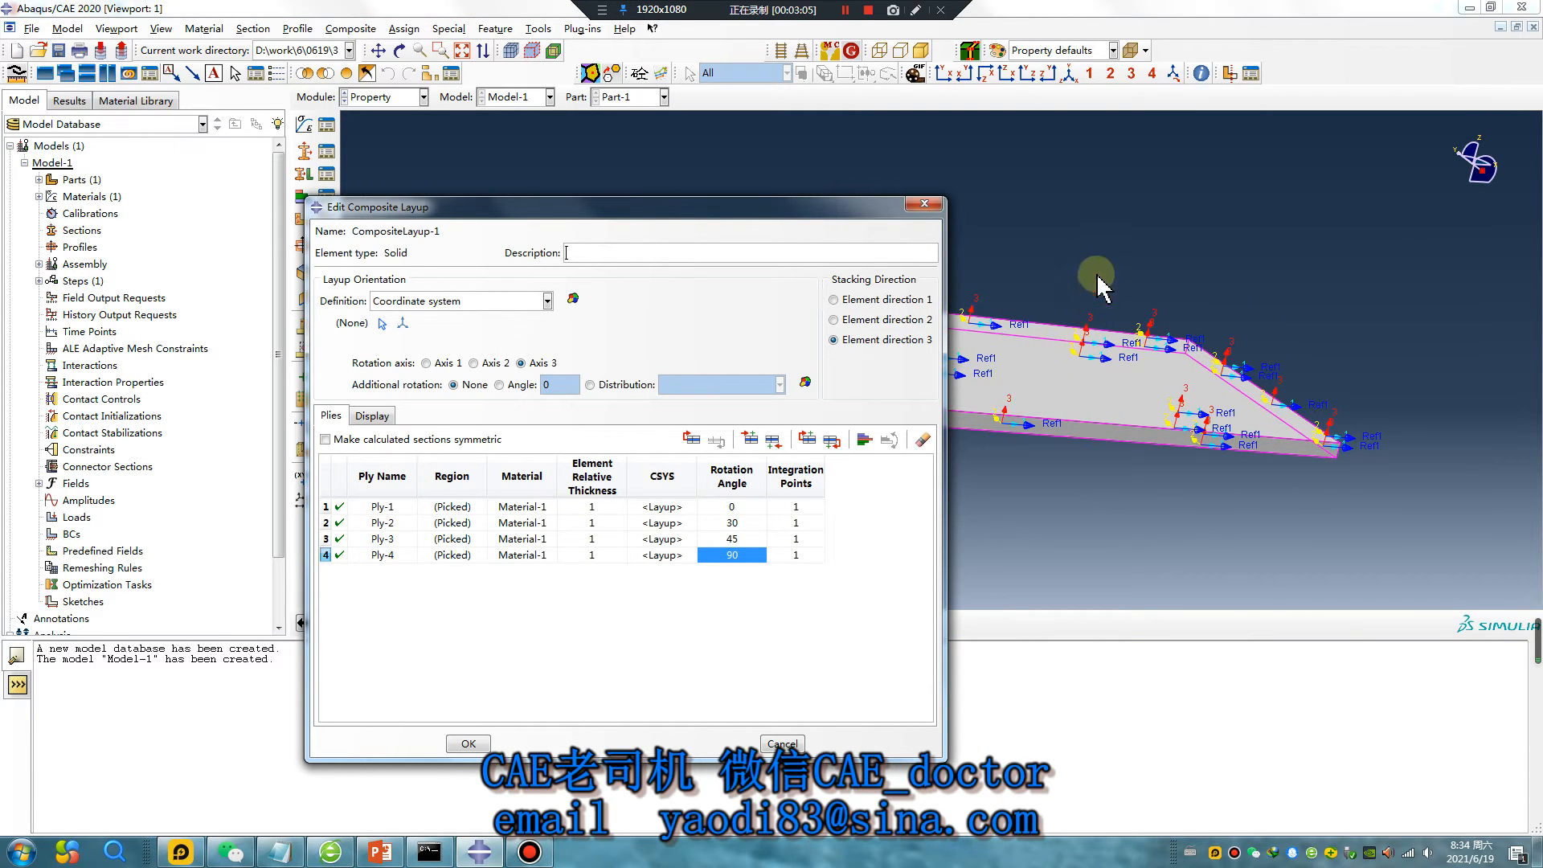
{"action": "scroll", "coordinate": [1153, 343], "scroll_direction": "down", "scroll_amount": 1}
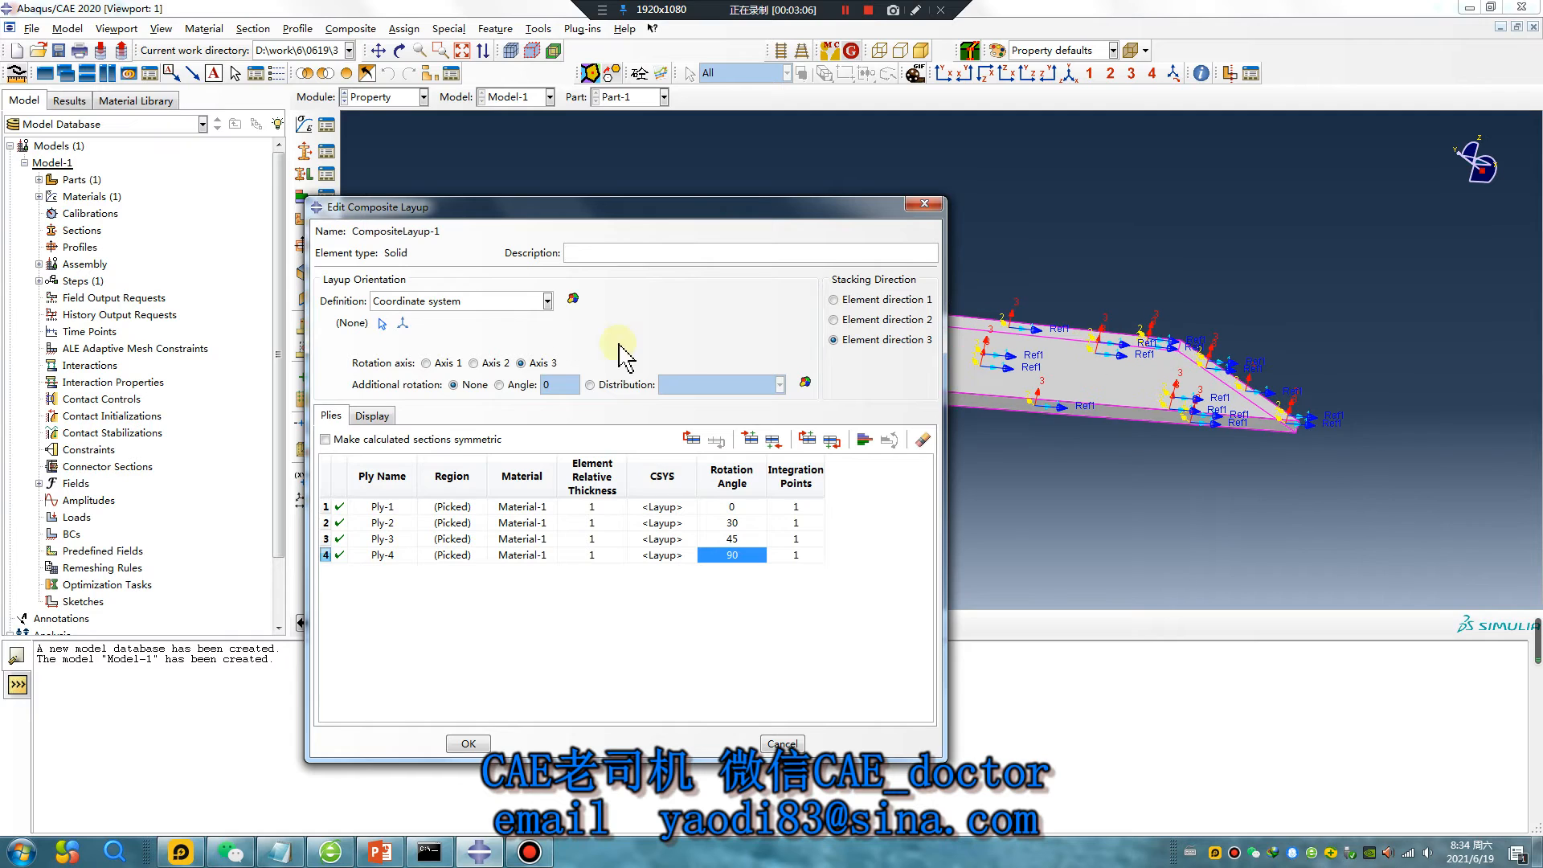
{"action": "left_click", "coordinate": [382, 325]}
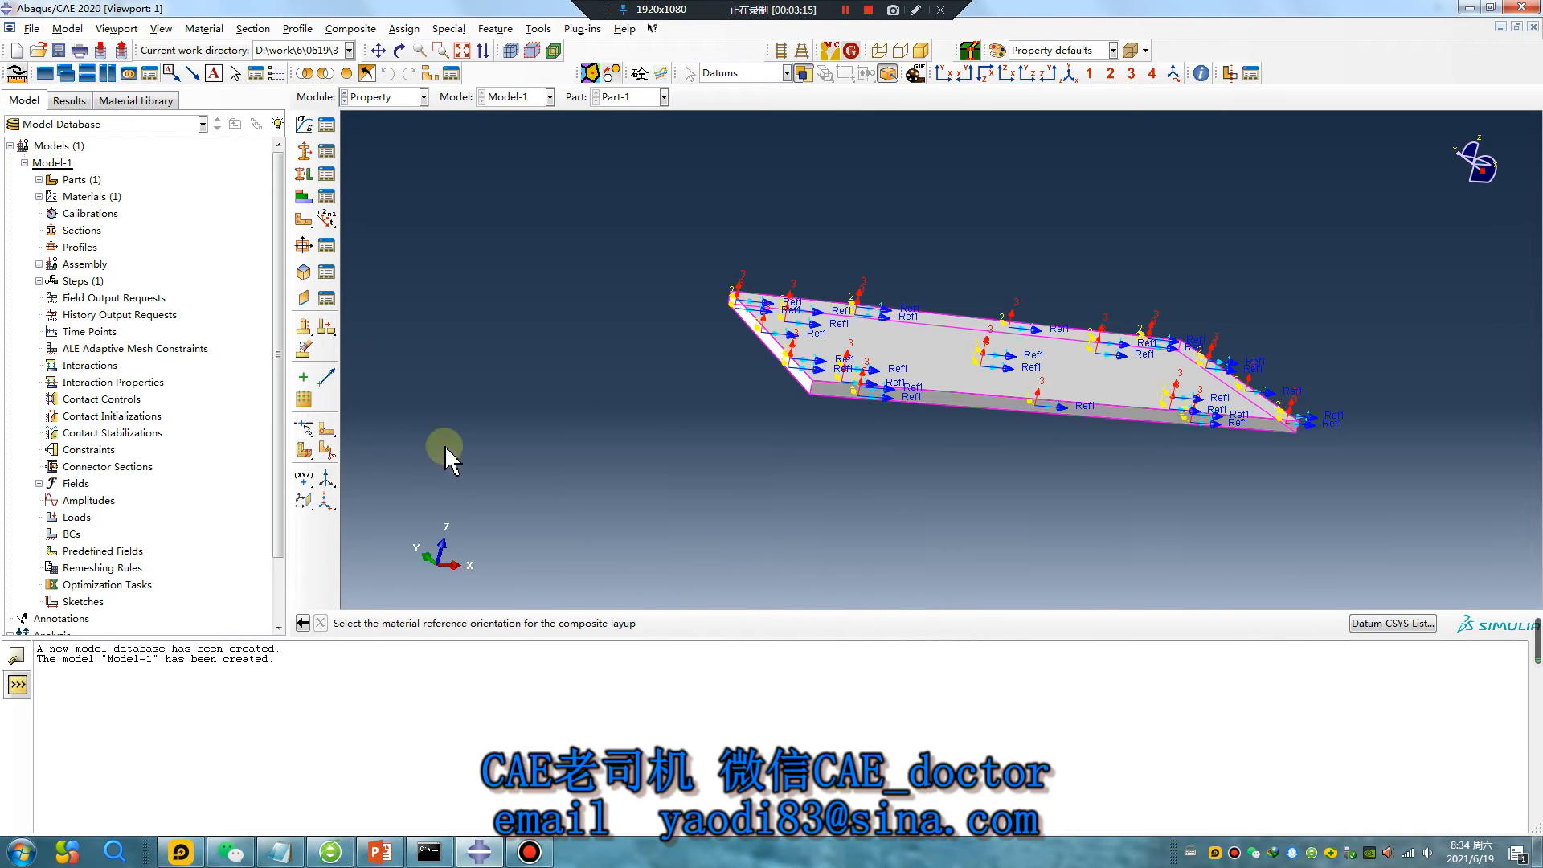
{"action": "left_click", "coordinate": [326, 502]}
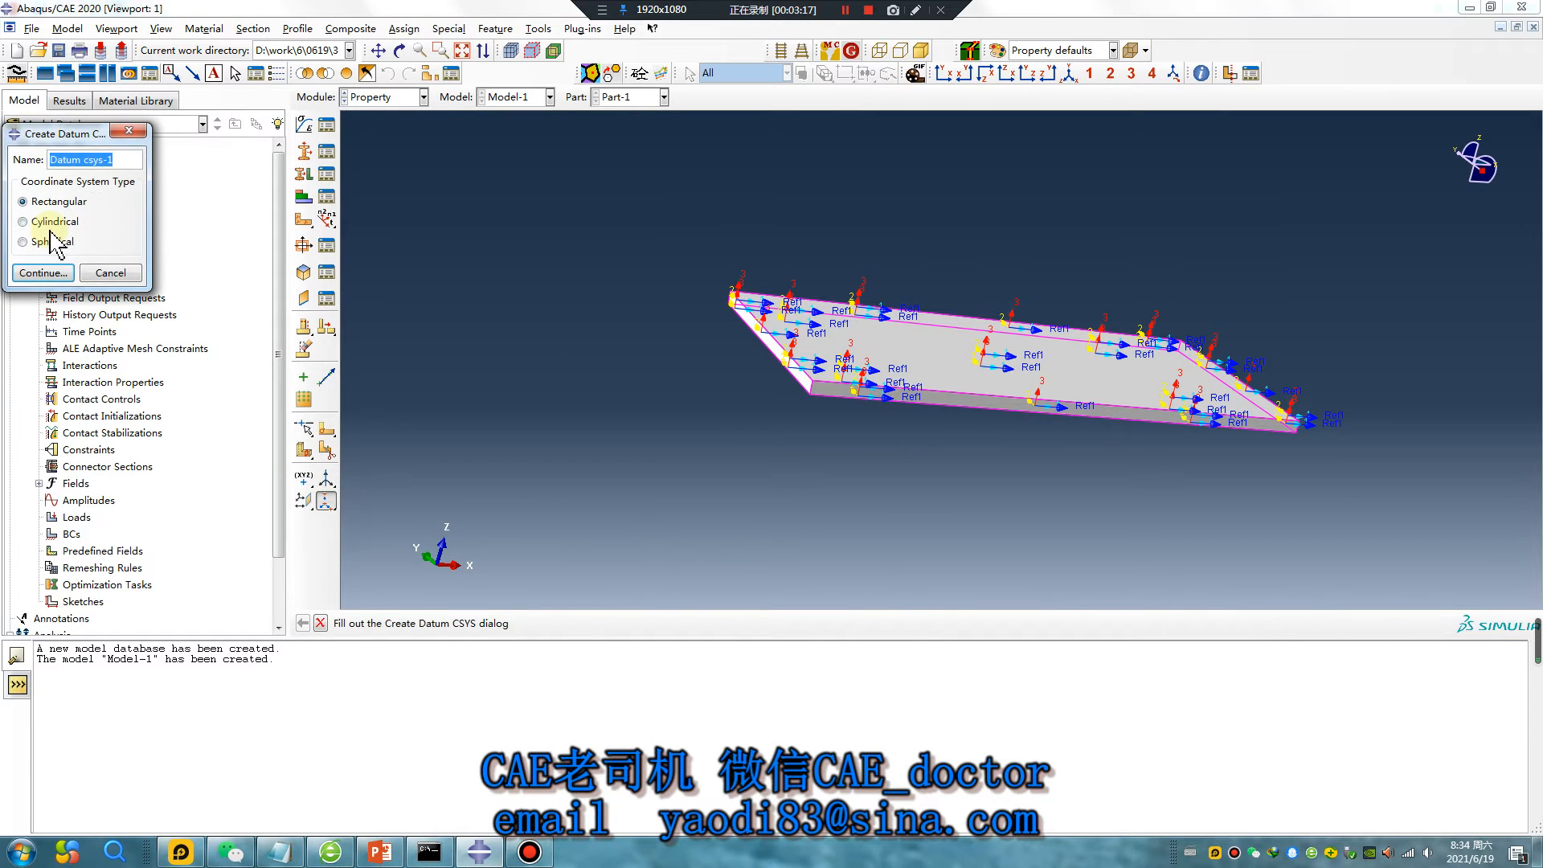
{"action": "left_click", "coordinate": [42, 273]}
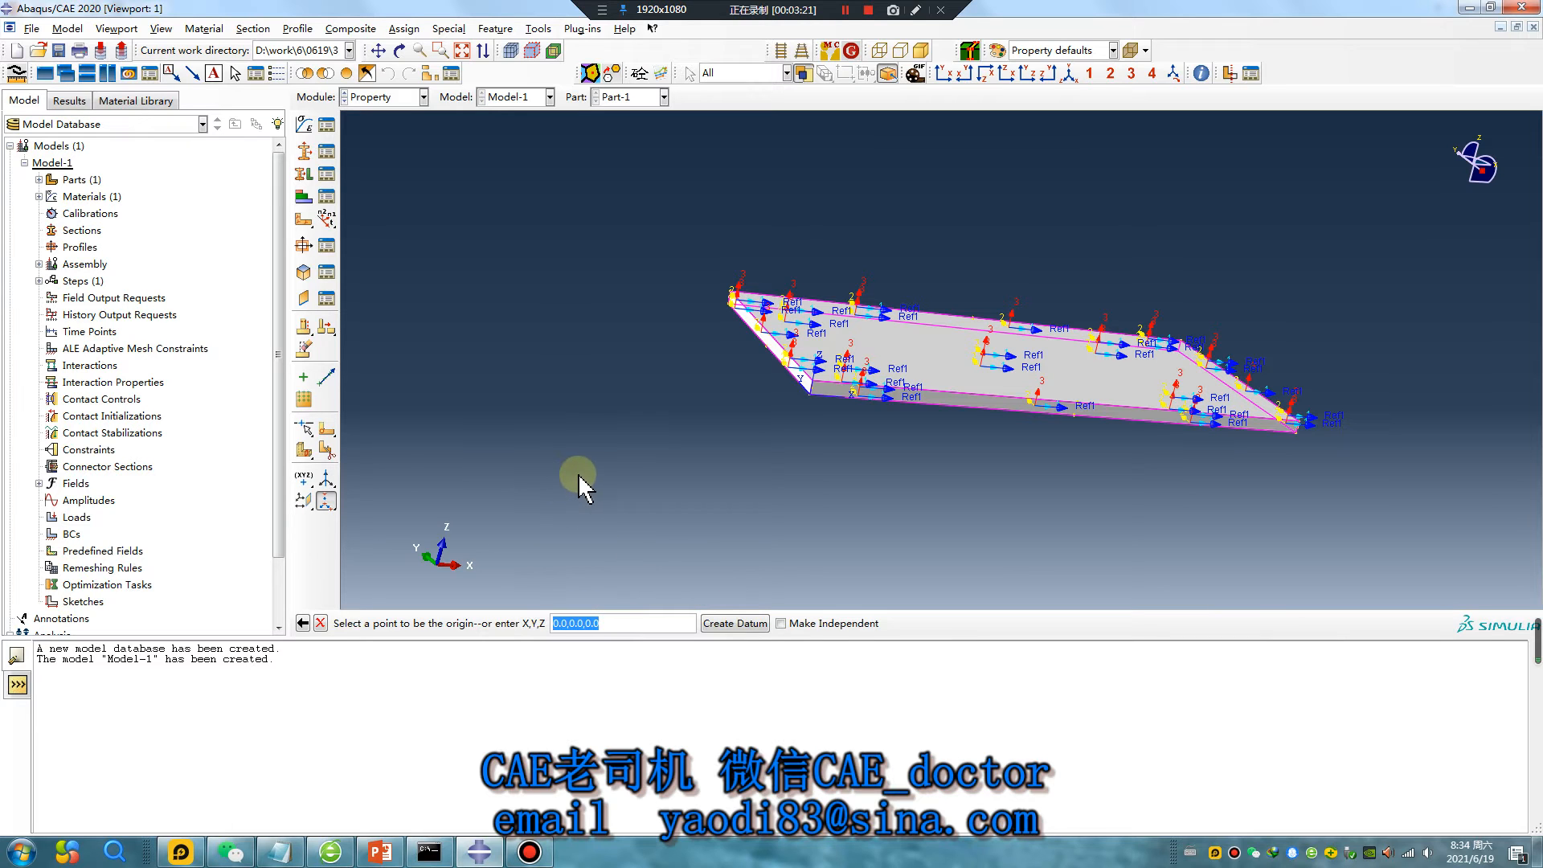
{"action": "left_click", "coordinate": [725, 625]}
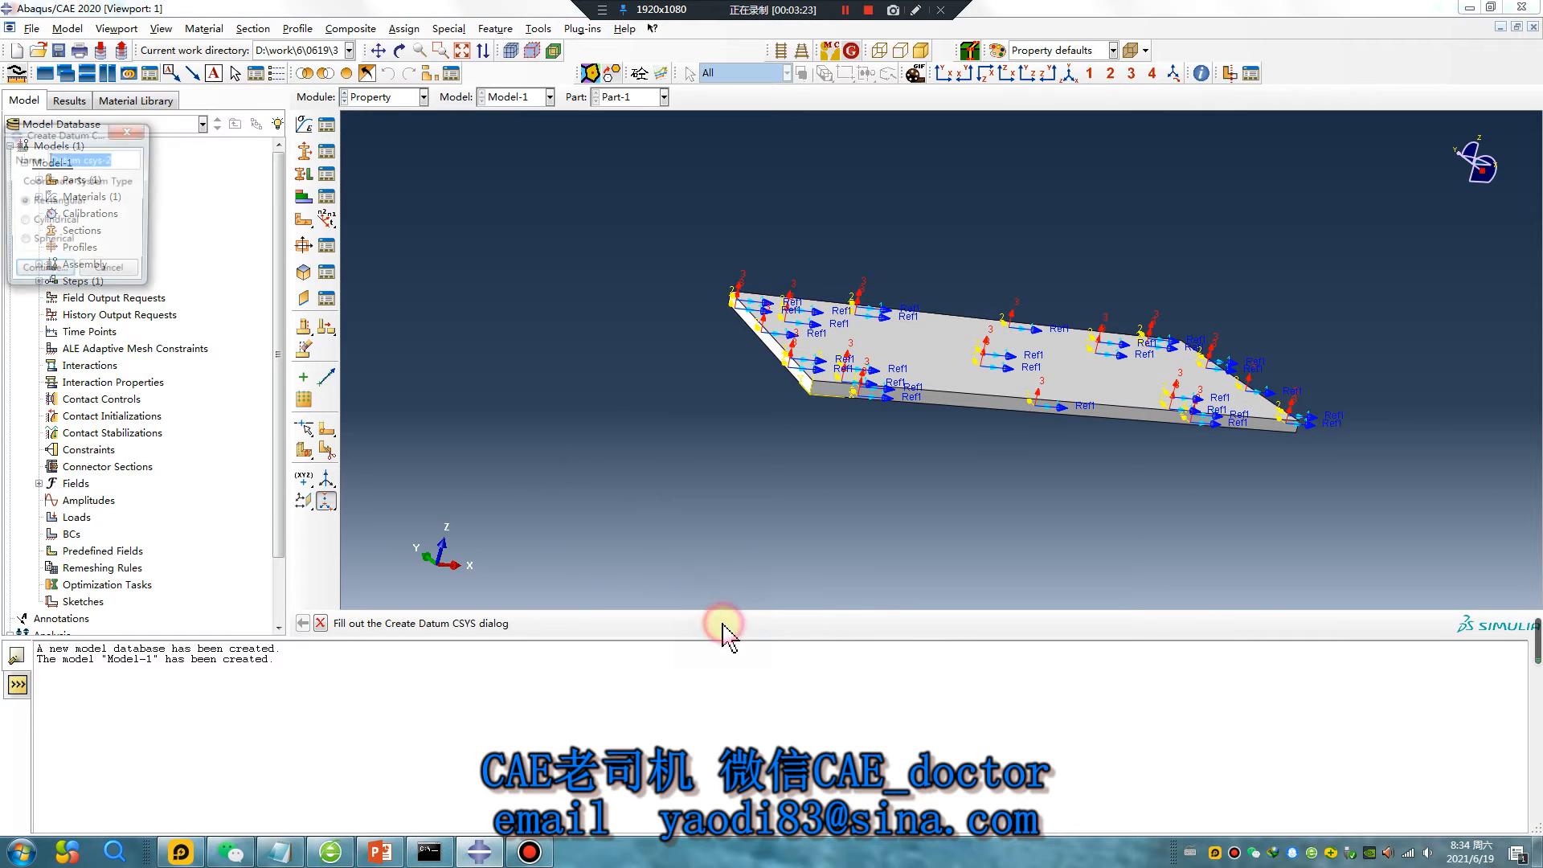
Step: Create another rectangular datum coordinate system with origin 0,0,0, X-axis point 1,0,0 and X-Y plane point 0,1,0
{"action": "left_click", "coordinate": [129, 130]}
{"action": "left_click", "coordinate": [325, 501]}
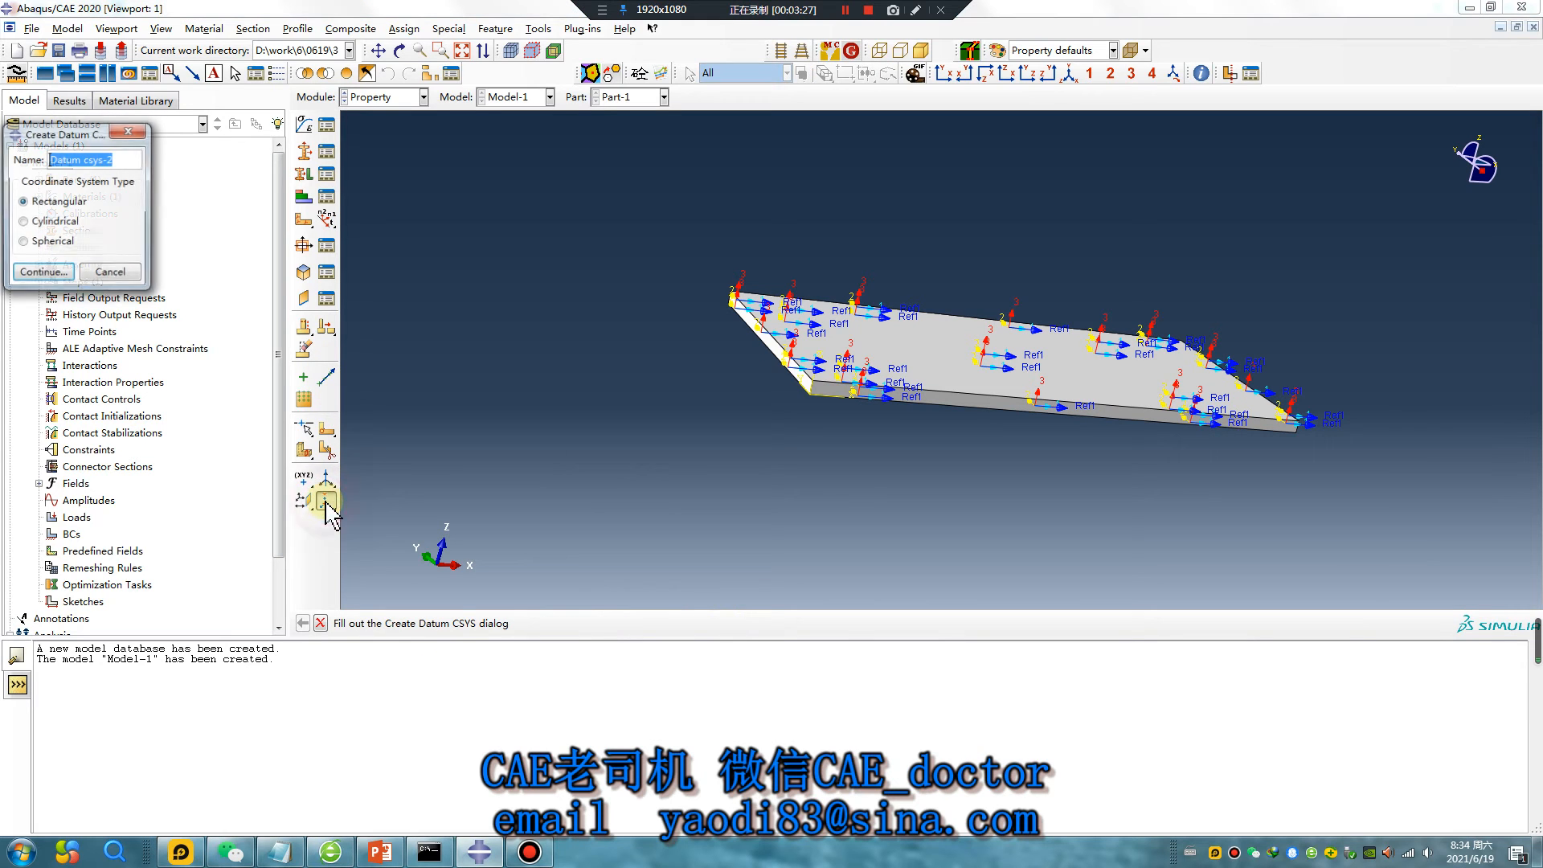
{"action": "left_click", "coordinate": [50, 268]}
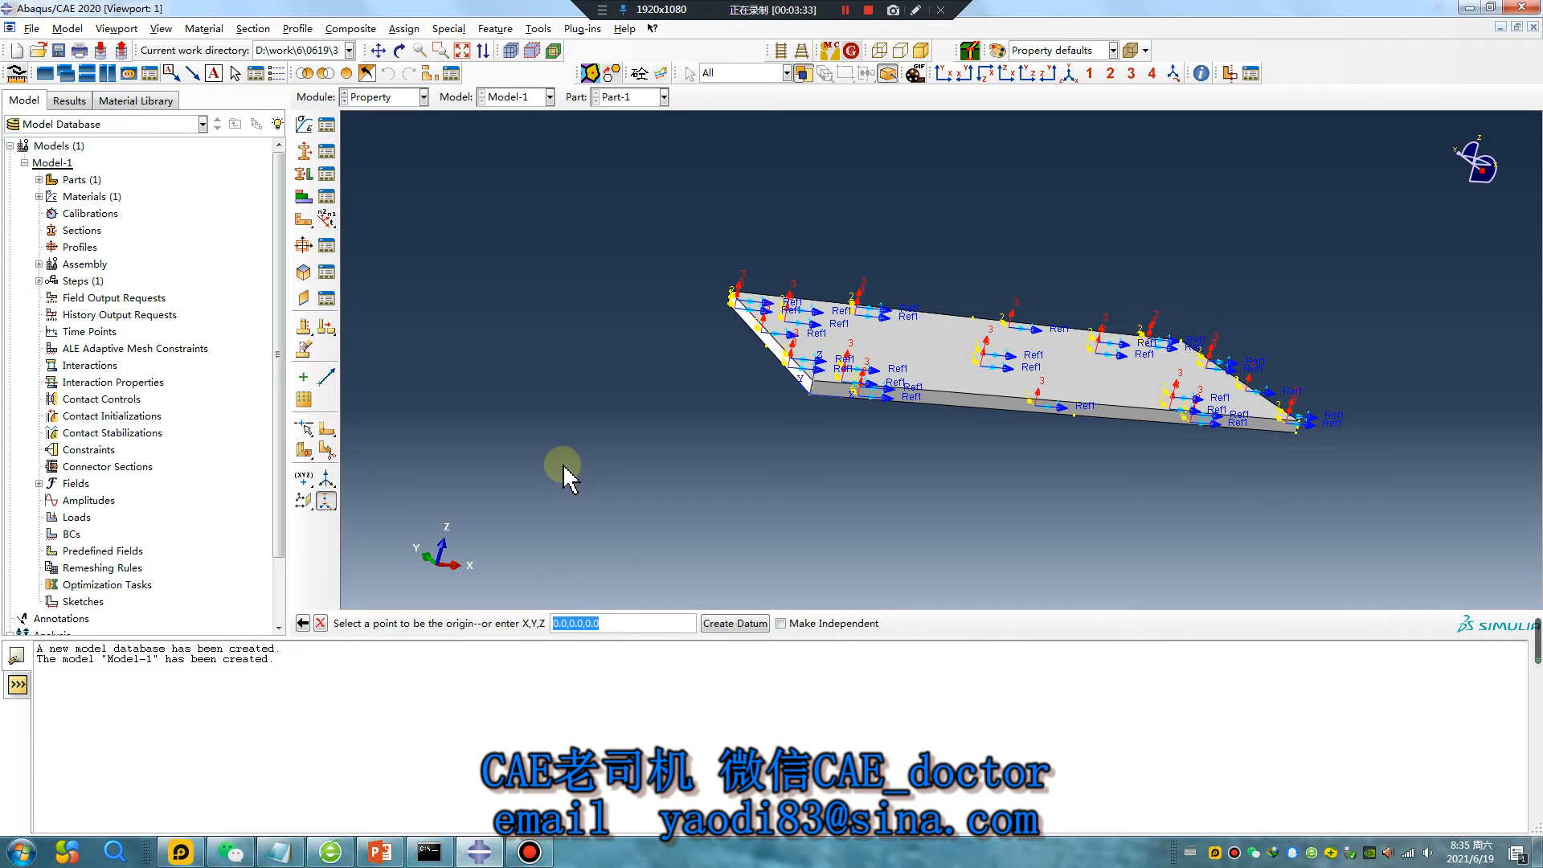
{"action": "key", "text": "Return"}
{"action": "type", "text": "1,0,0"}
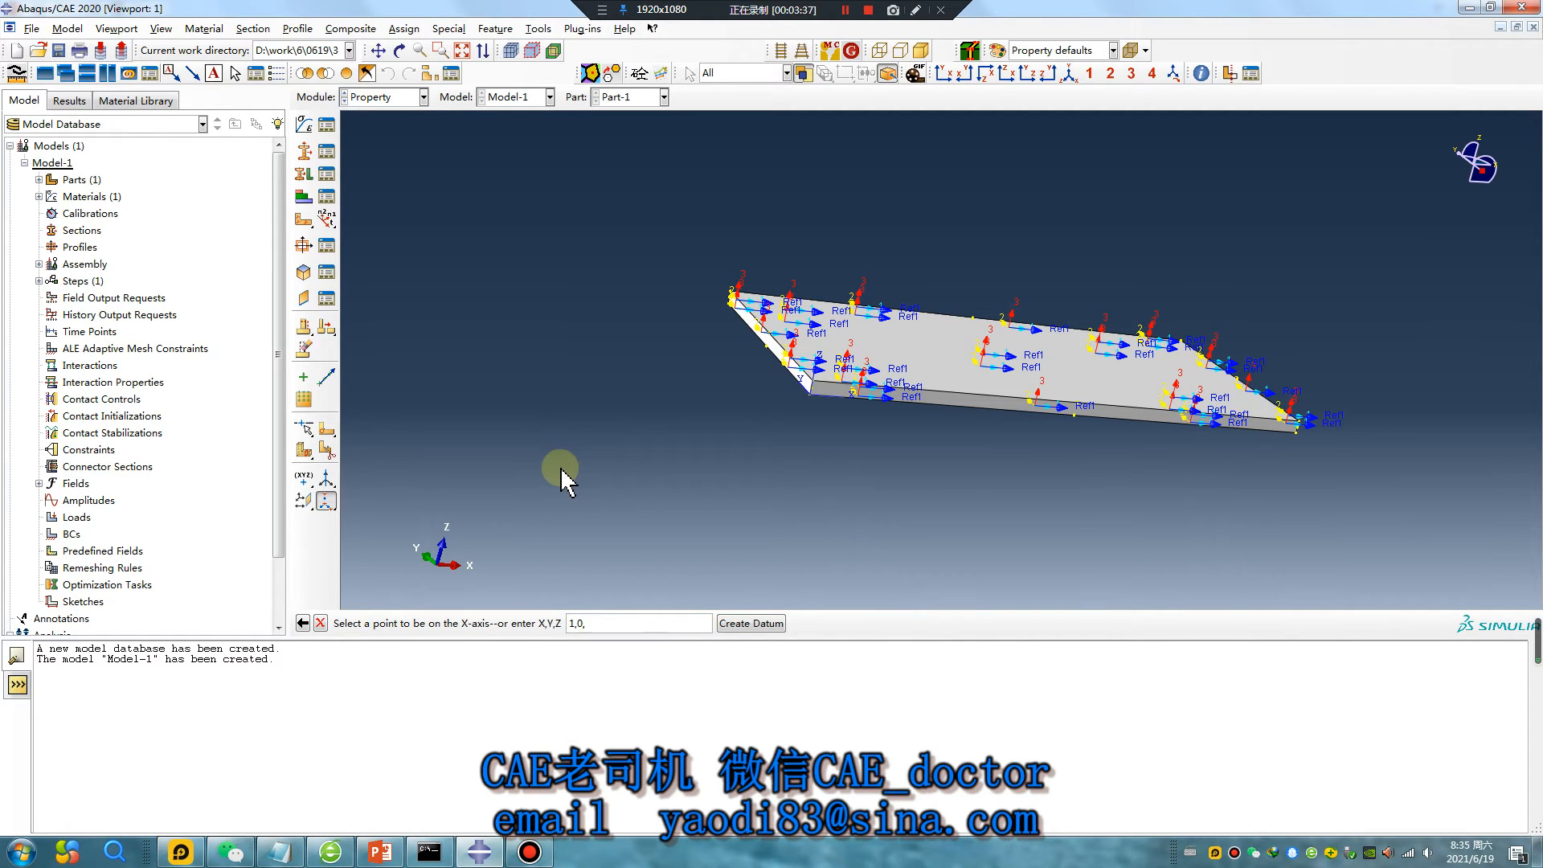
{"action": "key", "text": "Return"}
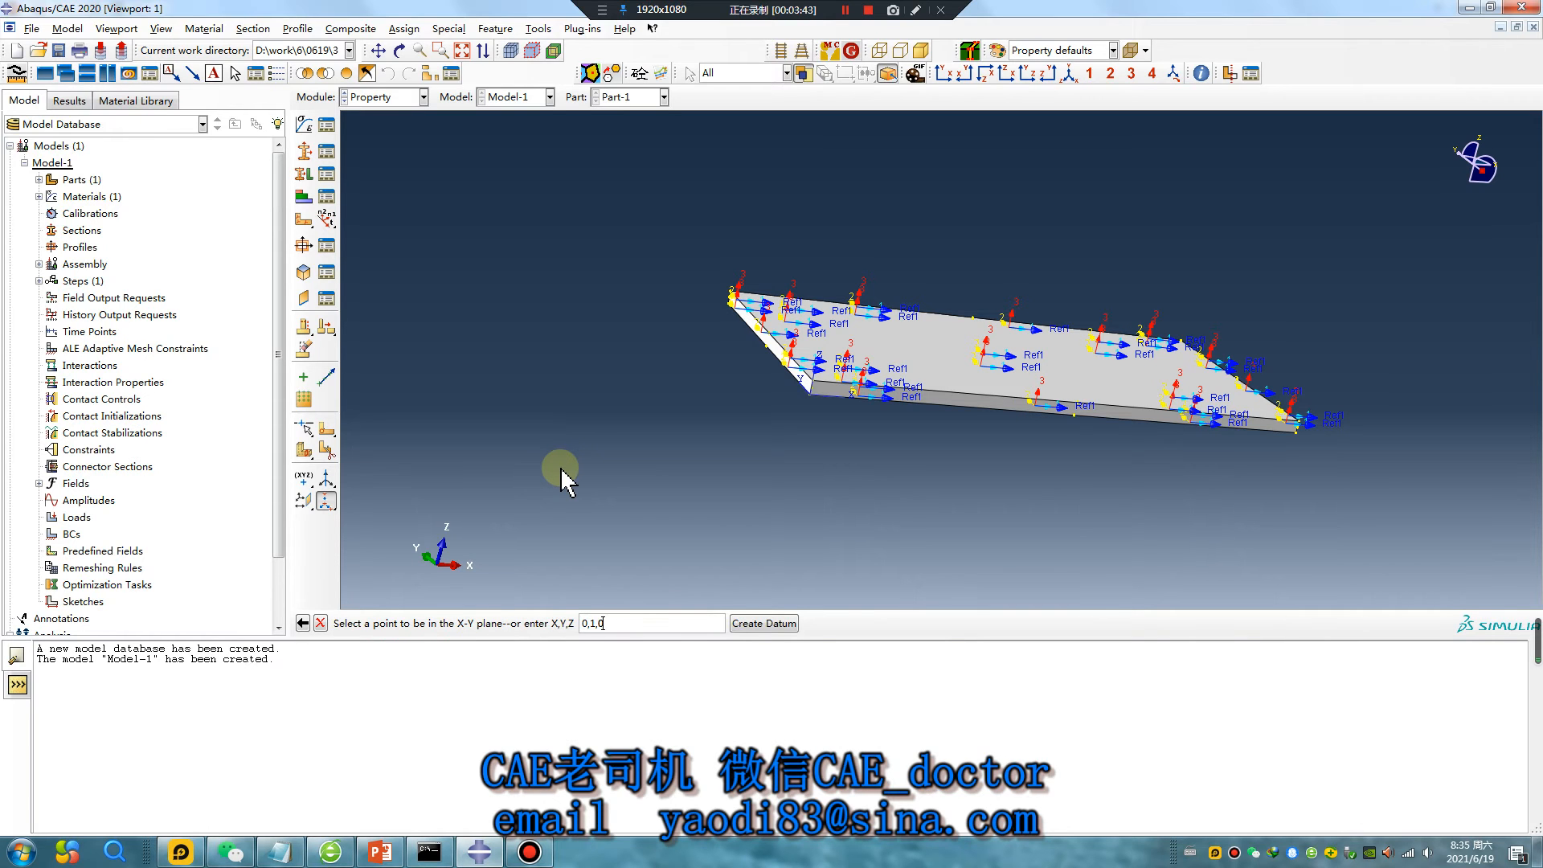
{"action": "key", "text": "Return"}
{"action": "scroll", "coordinate": [783, 418], "scroll_direction": "up", "scroll_amount": 3}
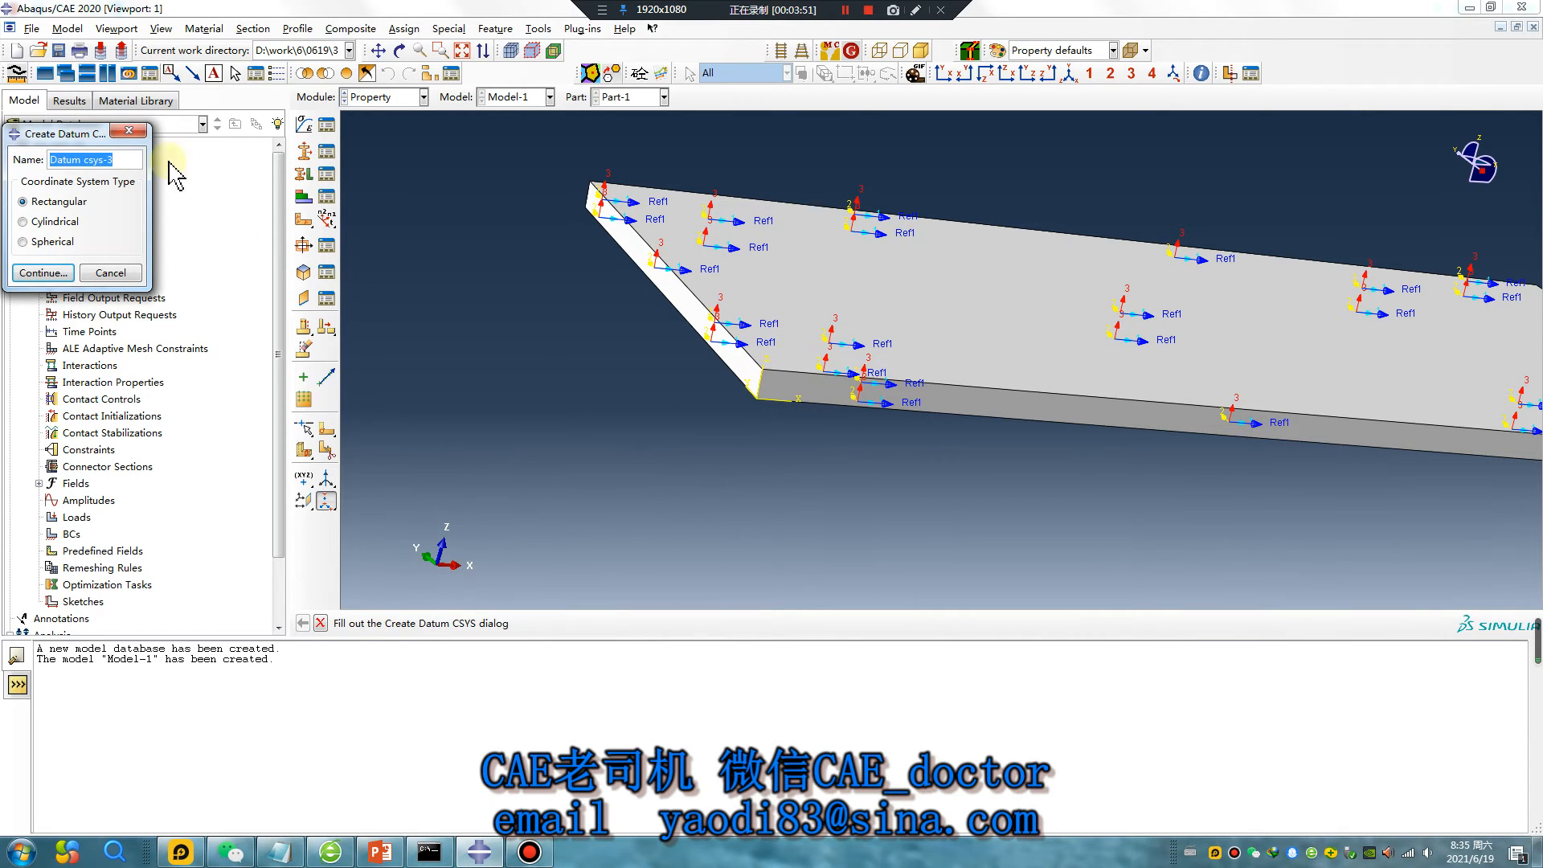
{"action": "left_click", "coordinate": [129, 130]}
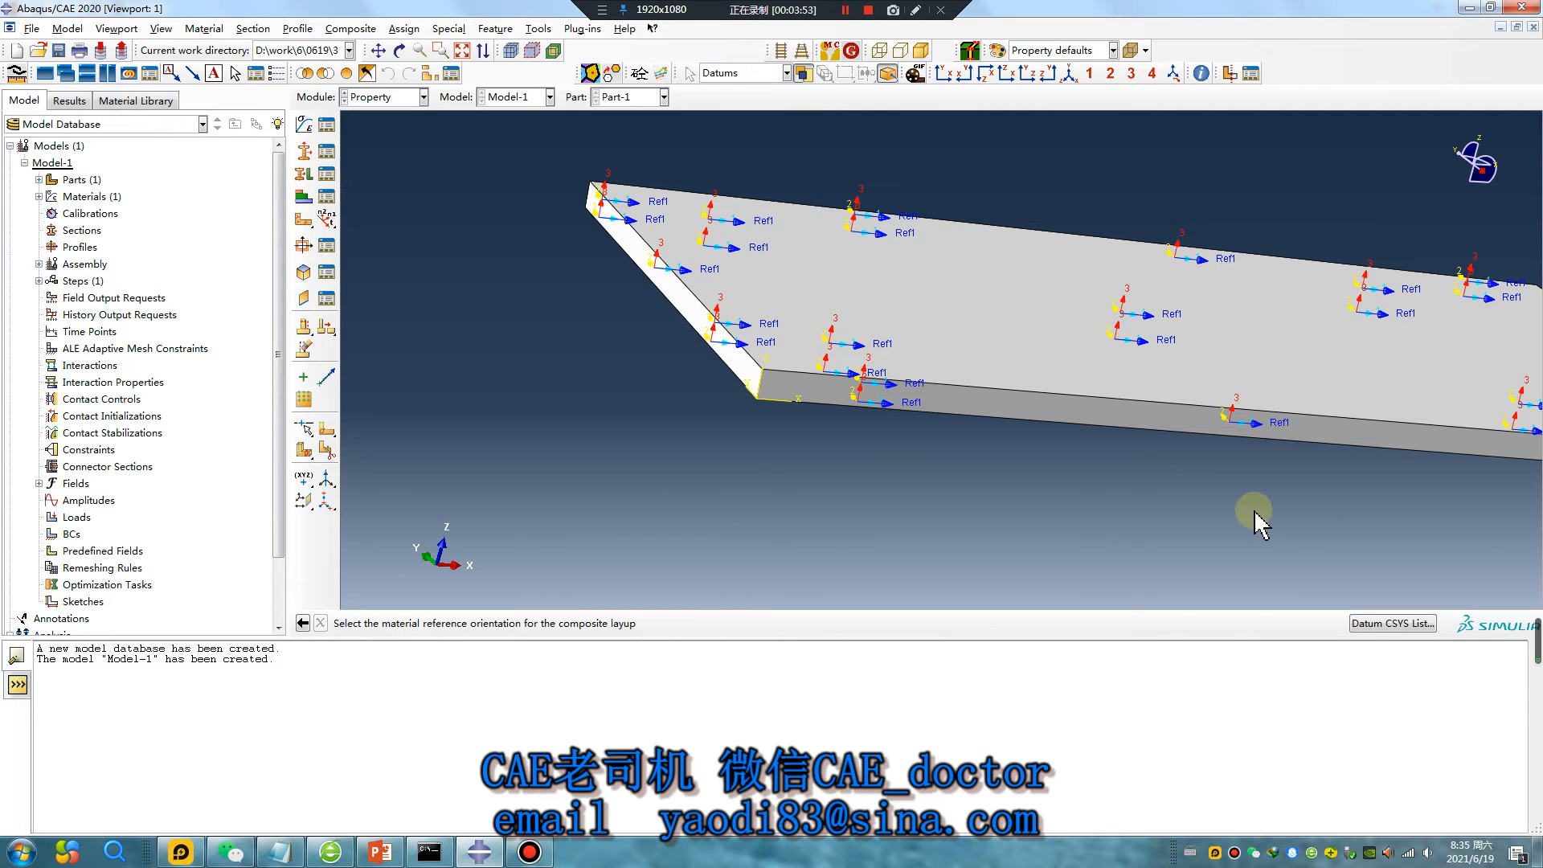
Step: Choose Datum csys-2 as the composite layup's reference orientation and save the layup
{"action": "left_click", "coordinate": [1375, 625]}
{"action": "left_click", "coordinate": [77, 246]}
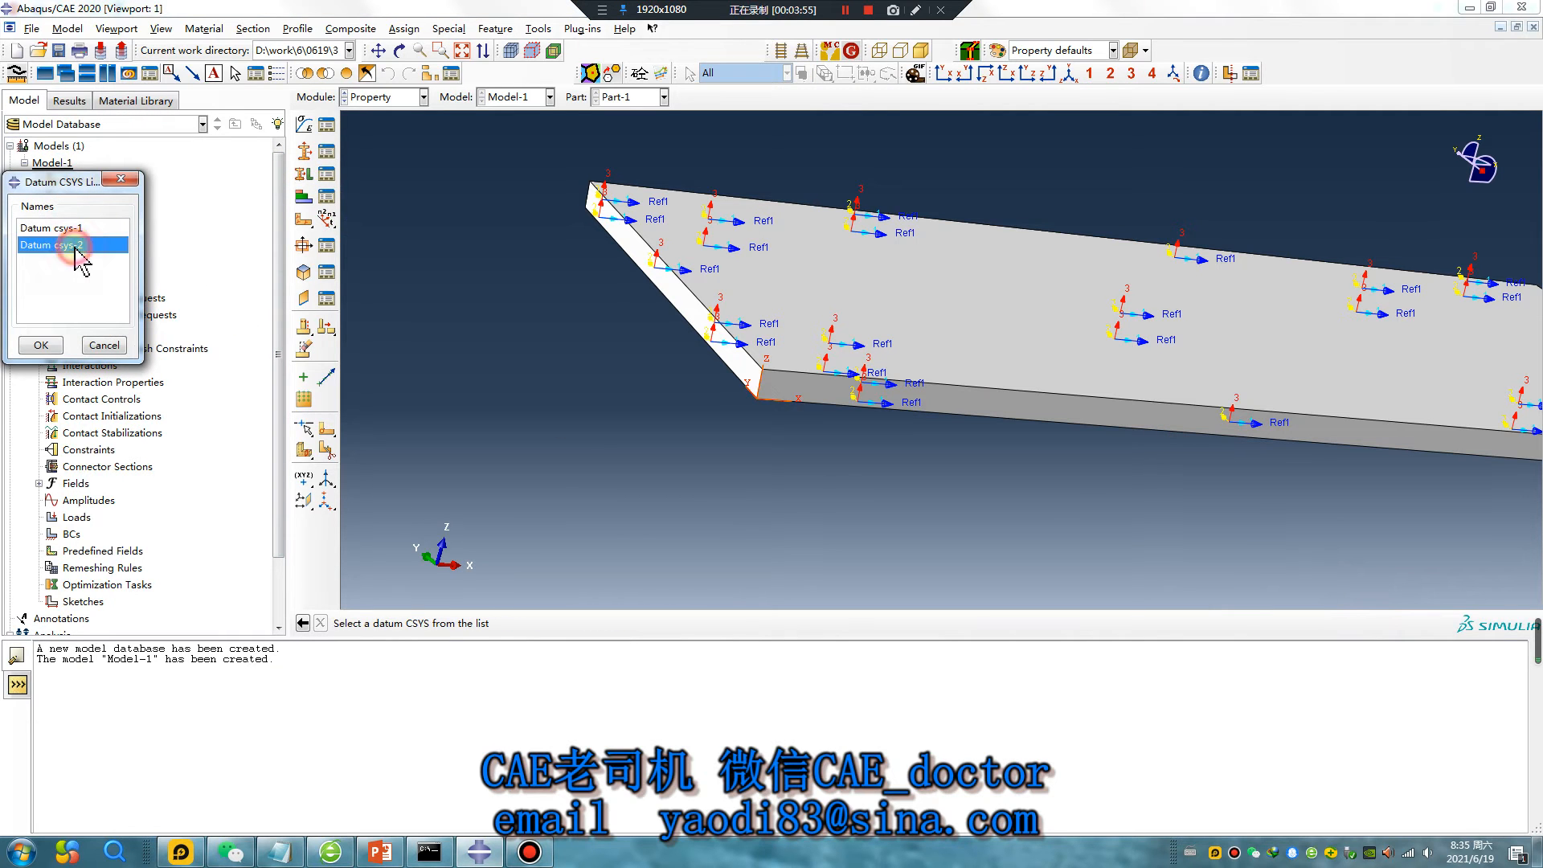
{"action": "left_click", "coordinate": [42, 345]}
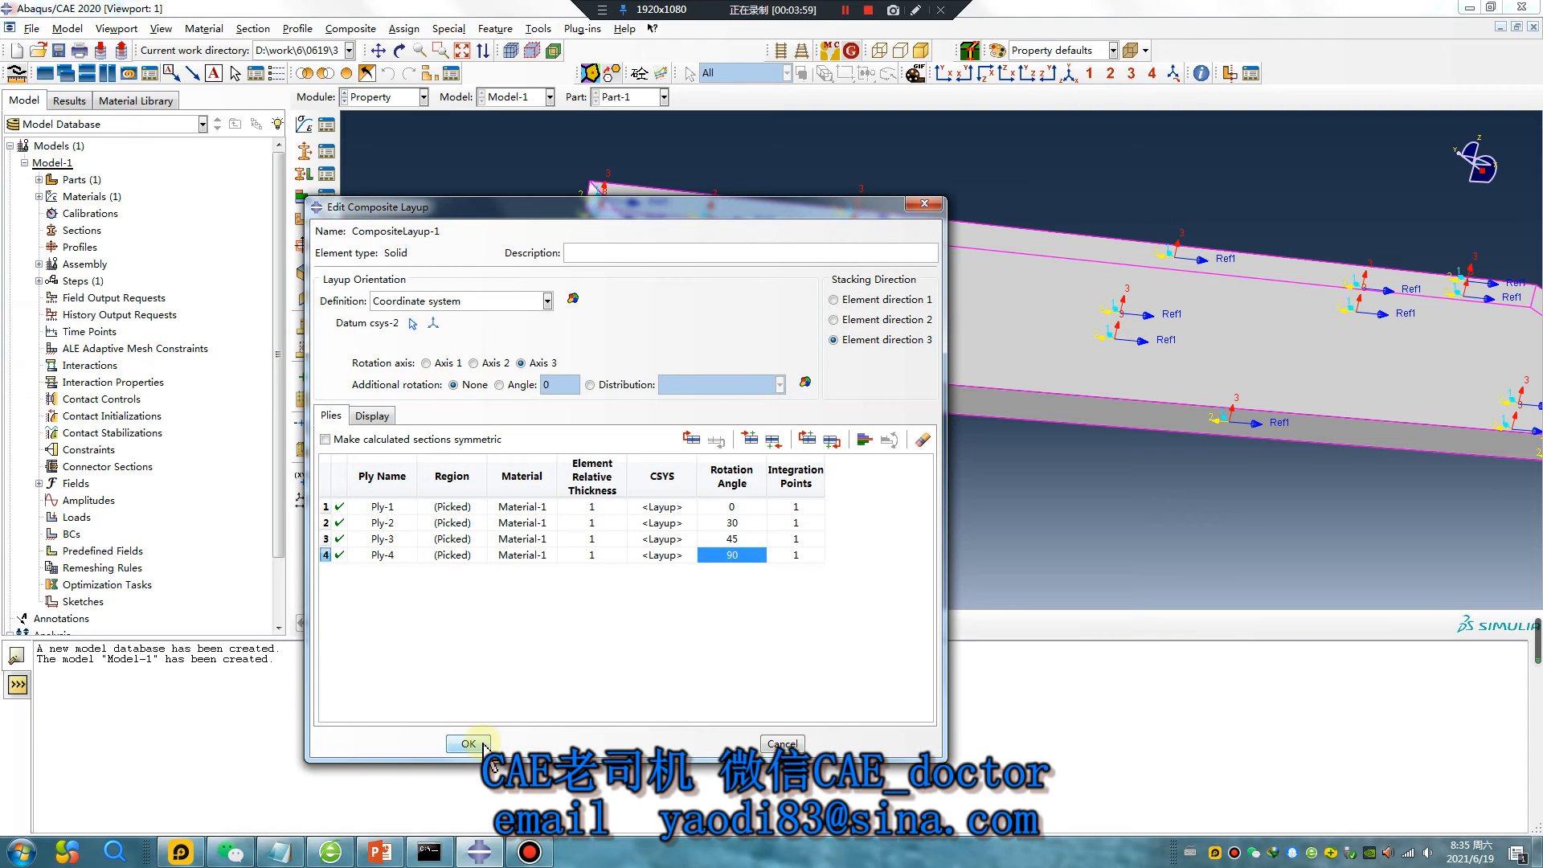
{"action": "left_click", "coordinate": [469, 744]}
Step: Create an instance of the plate part in the assembly
{"action": "left_click", "coordinate": [376, 97]}
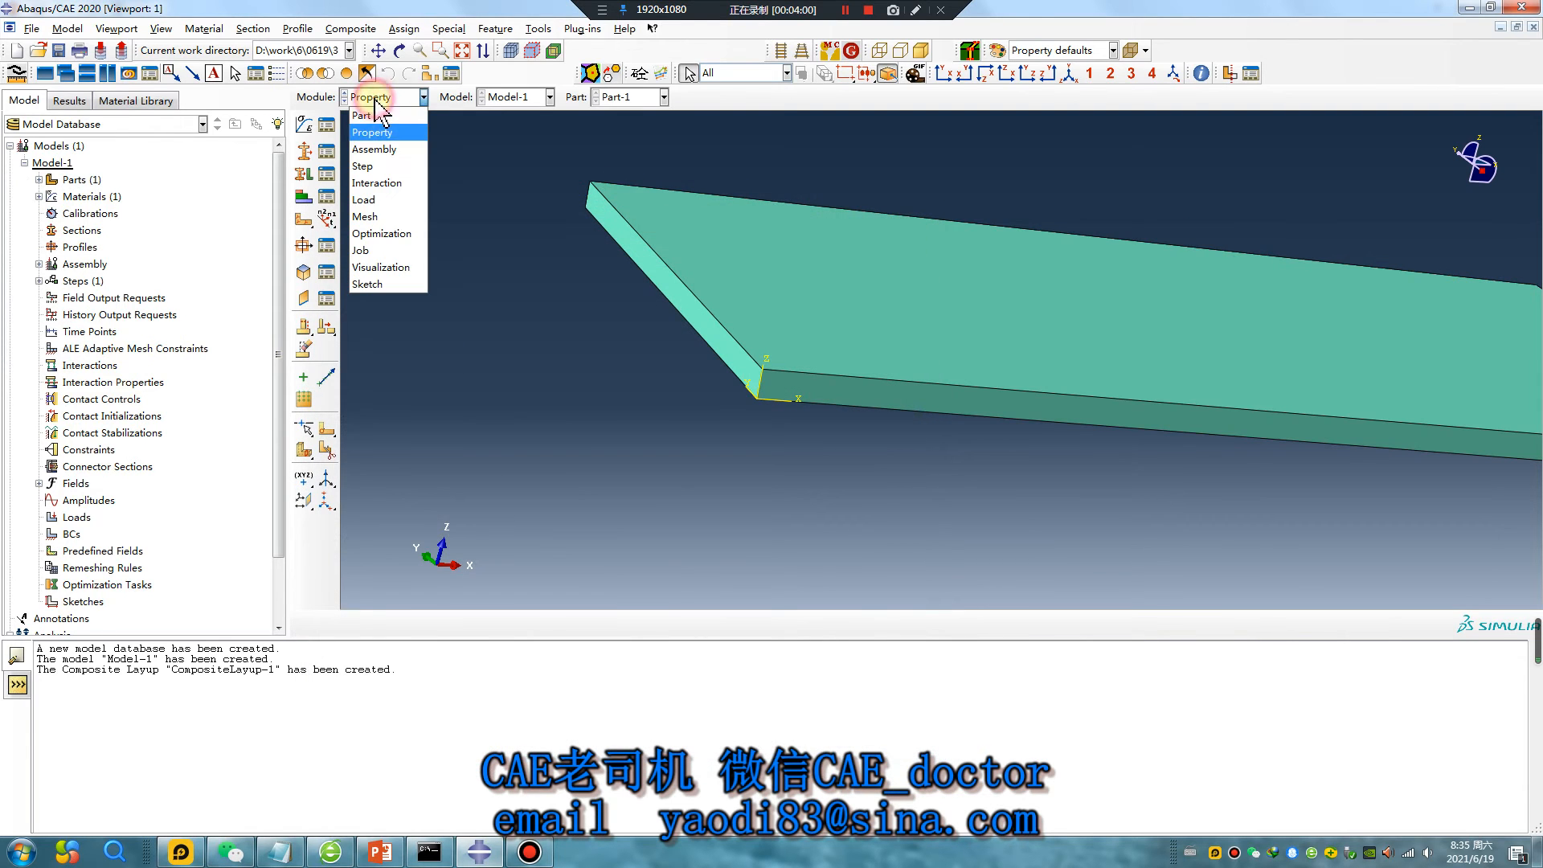
{"action": "left_click", "coordinate": [384, 150]}
{"action": "left_click", "coordinate": [304, 125]}
{"action": "left_click", "coordinate": [46, 514]}
Step: Create a Static, General analysis step named Step-1 after the Initial step, with its default settings
{"action": "left_click", "coordinate": [394, 97]}
{"action": "left_click", "coordinate": [304, 129]}
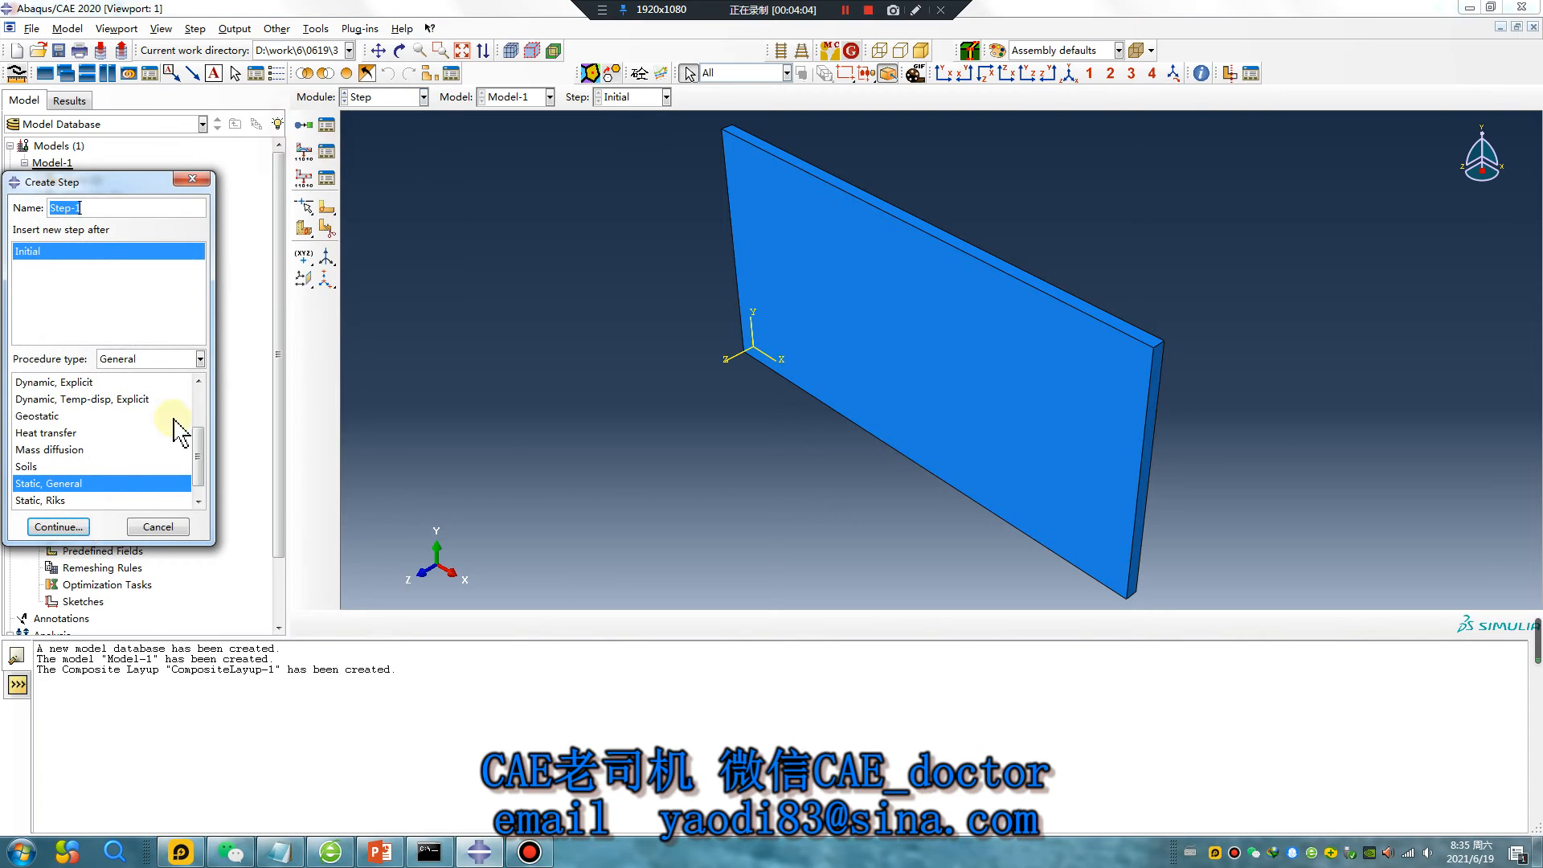
{"action": "left_click", "coordinate": [64, 521]}
{"action": "left_click", "coordinate": [472, 673]}
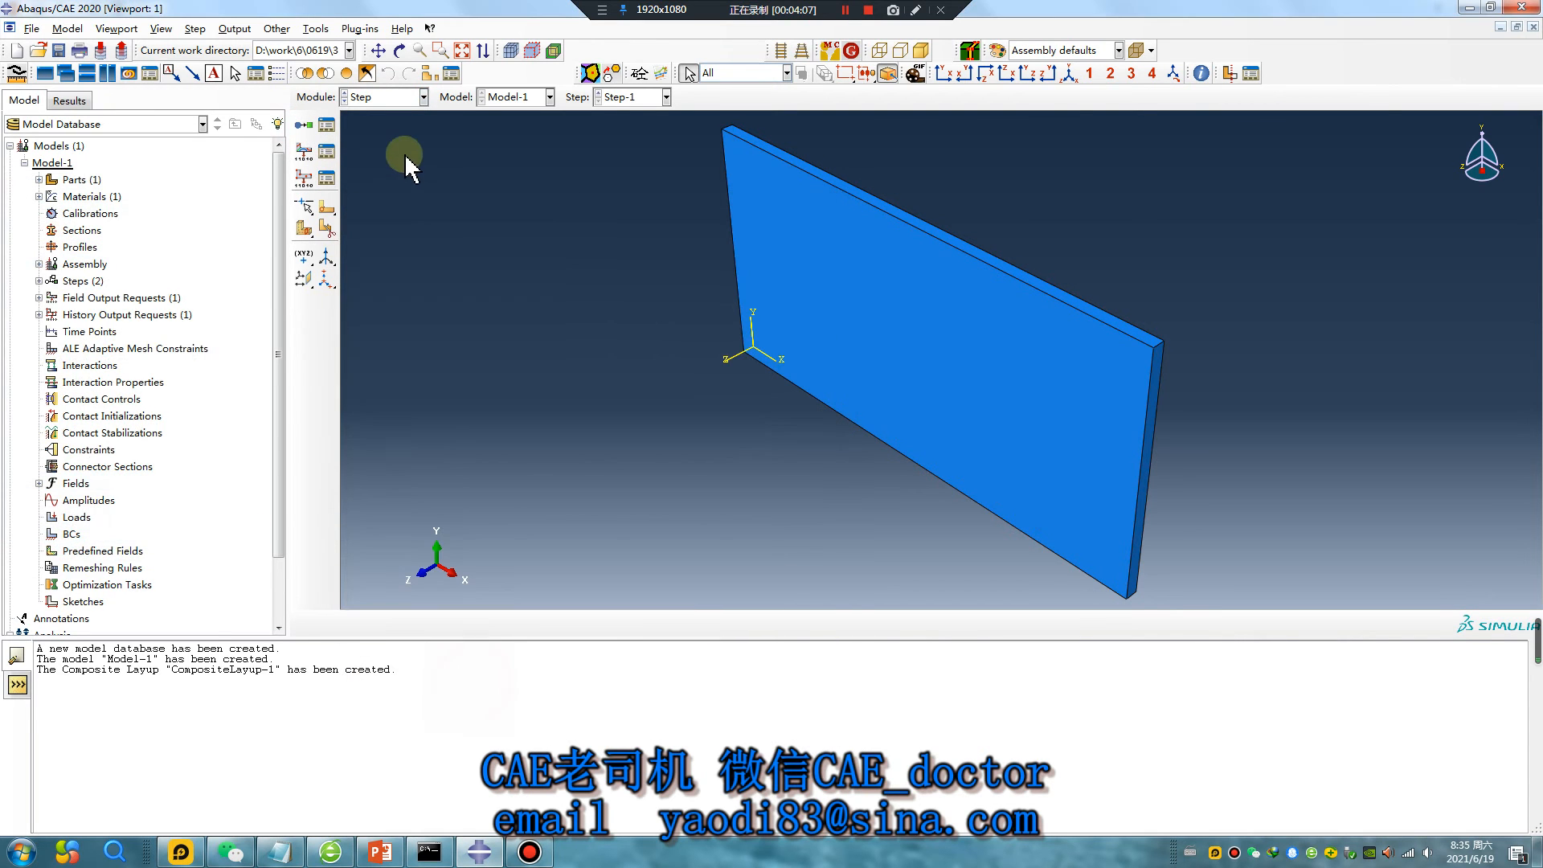
Step: Create a second field output request in Step-1 with Composite layup as its domain
{"action": "left_click", "coordinate": [326, 151]}
{"action": "left_click", "coordinate": [306, 521]}
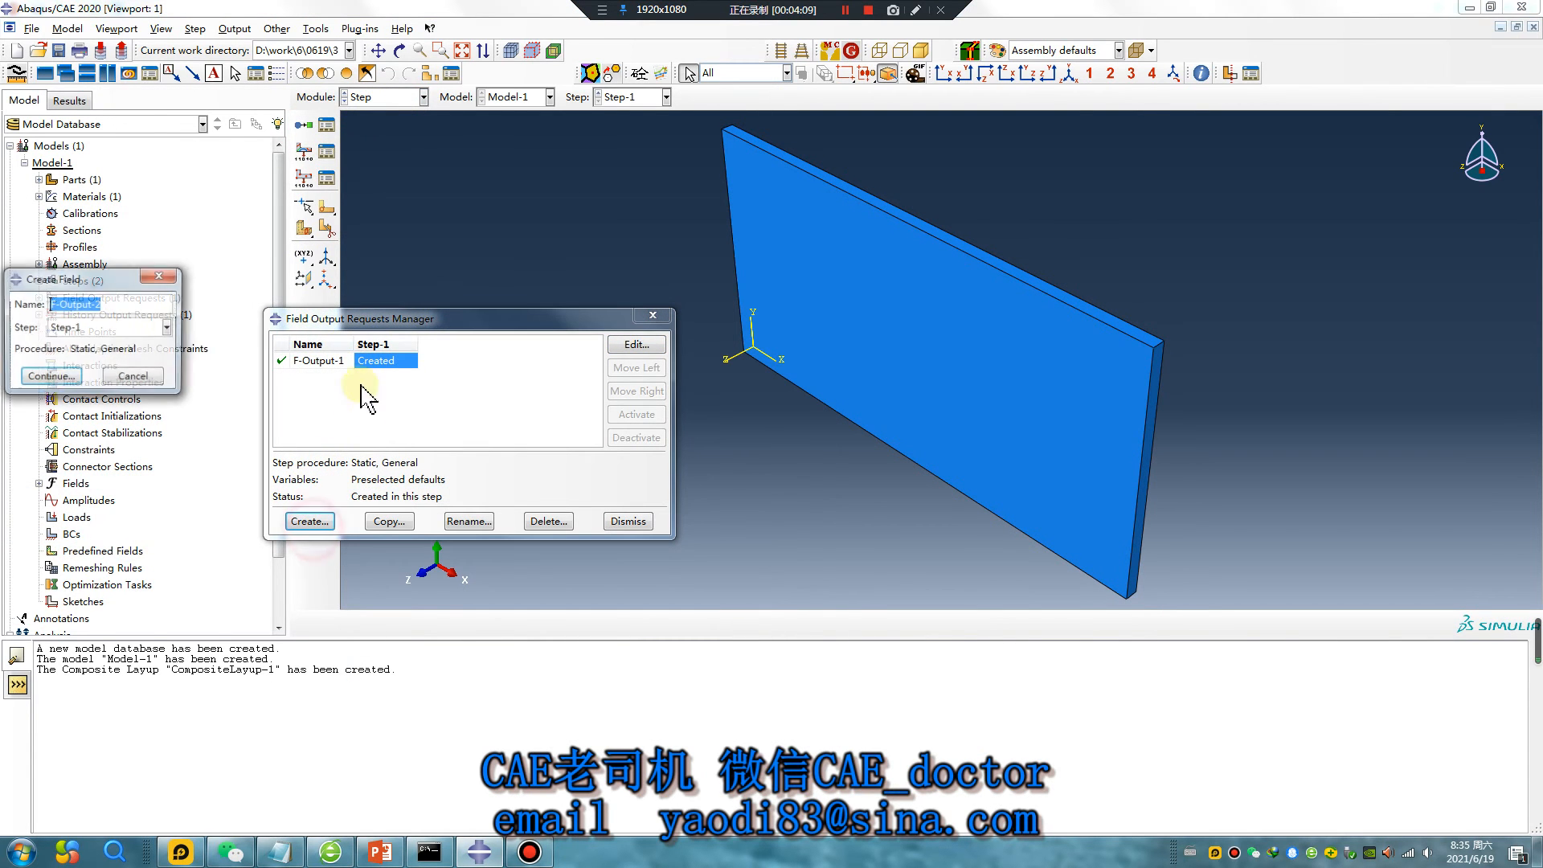
{"action": "left_click", "coordinate": [47, 383]}
{"action": "left_click", "coordinate": [175, 228]}
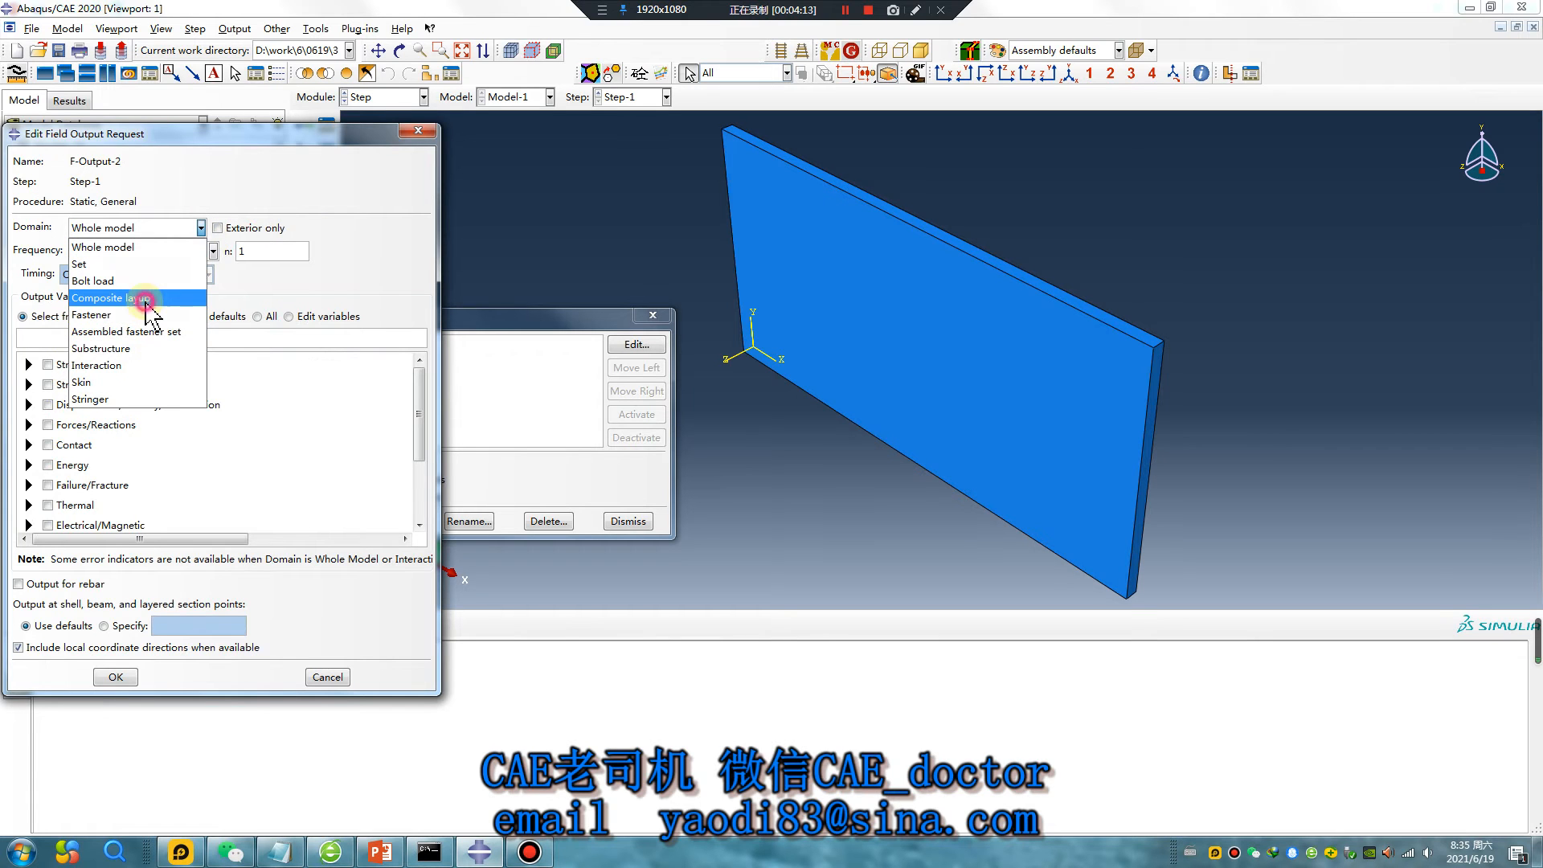
{"action": "left_click", "coordinate": [147, 299]}
Step: Request only S, Stress components and invariants, for the composite layup and save the field output request
{"action": "left_click", "coordinate": [29, 364]}
{"action": "left_click", "coordinate": [60, 385]}
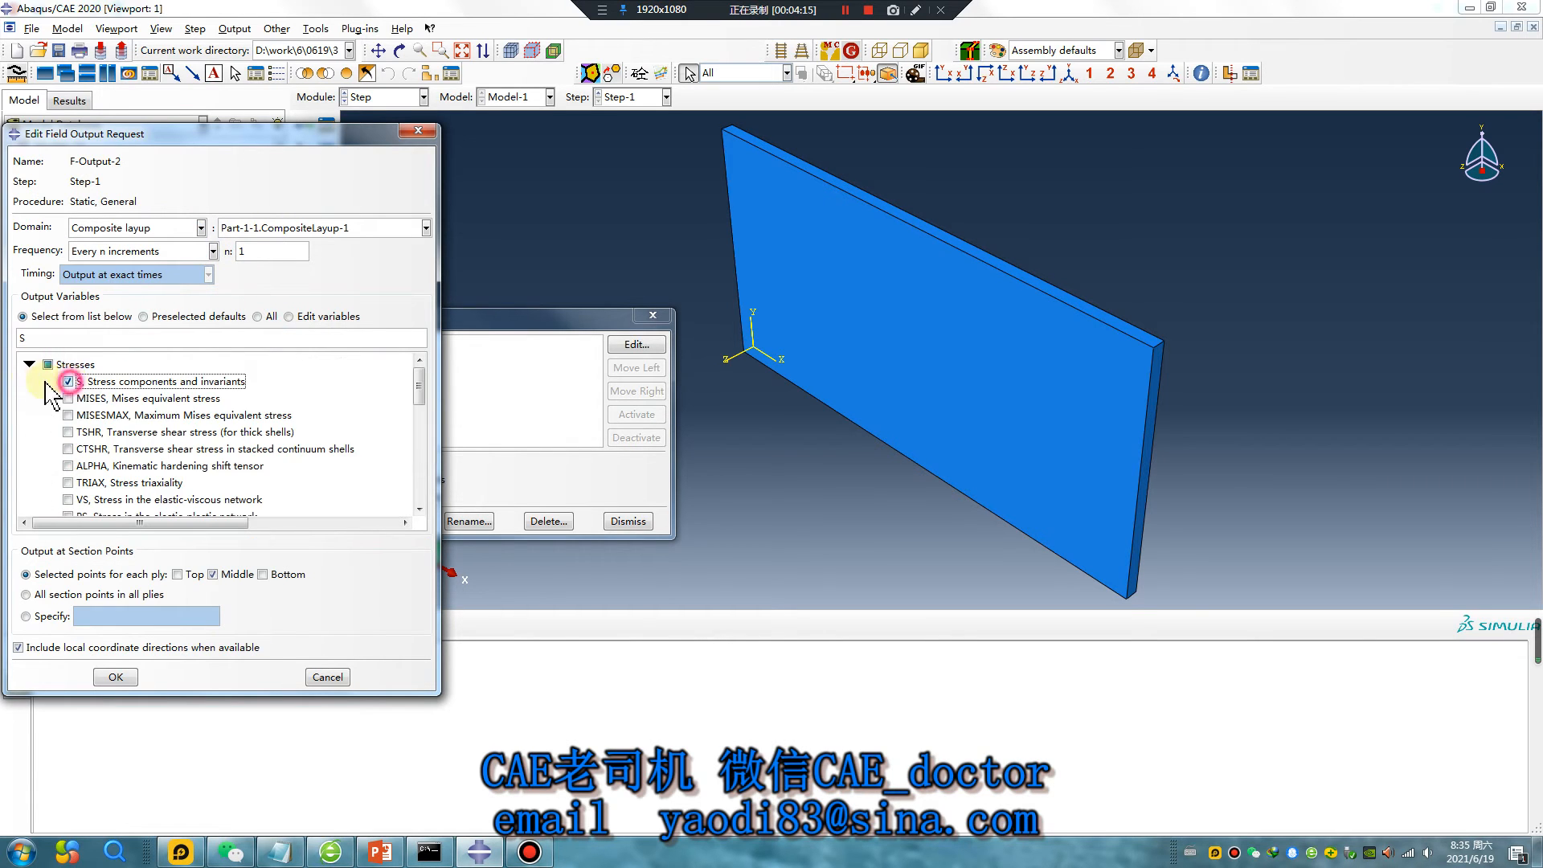
{"action": "left_click", "coordinate": [29, 364]}
{"action": "left_click", "coordinate": [29, 384]}
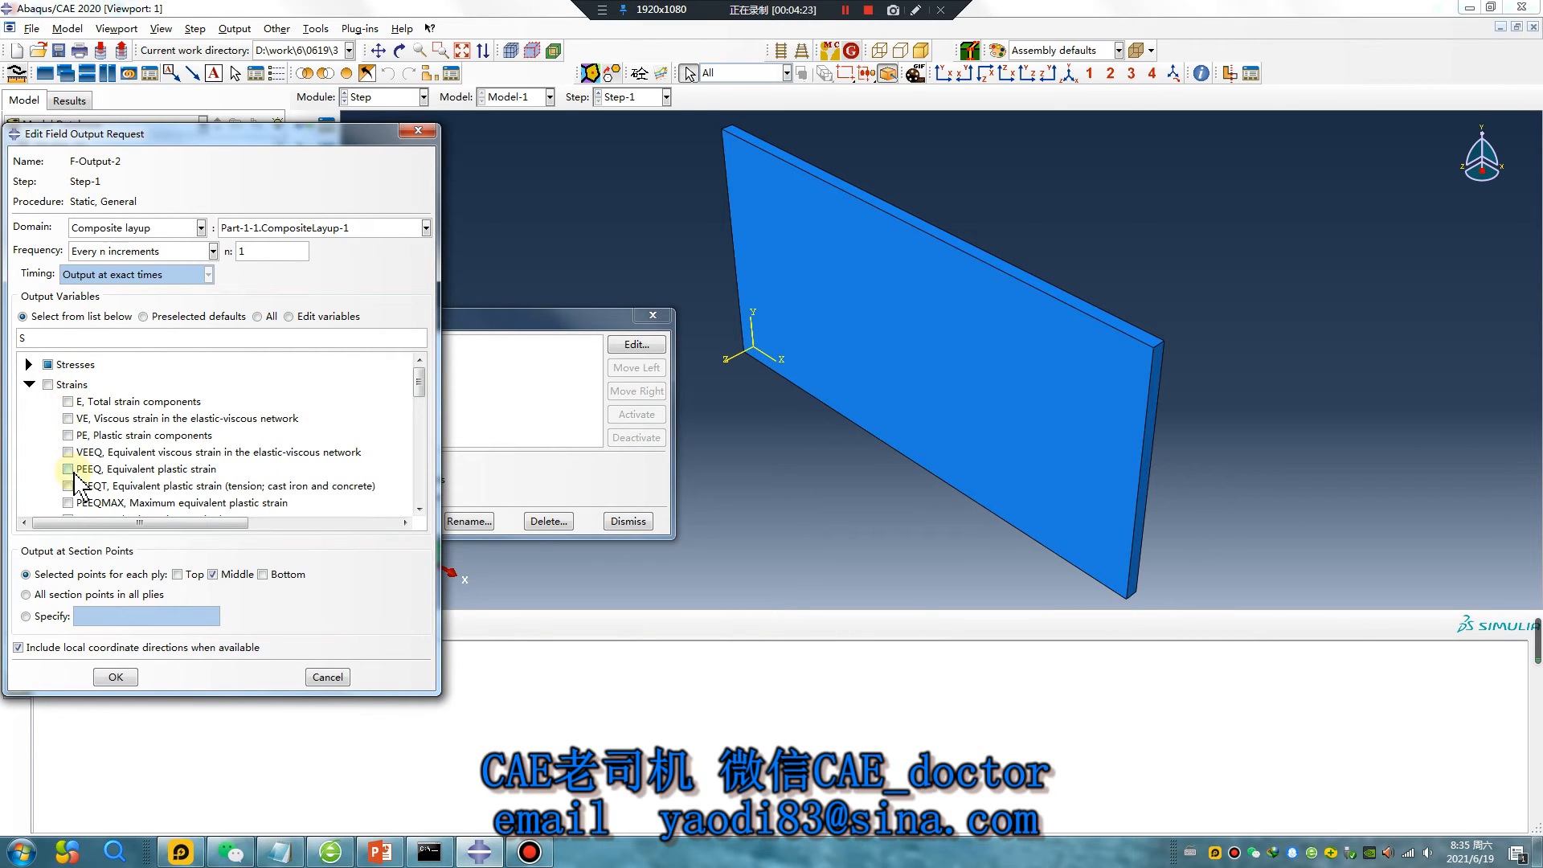
{"action": "left_click", "coordinate": [29, 384]}
{"action": "left_click", "coordinate": [29, 404]}
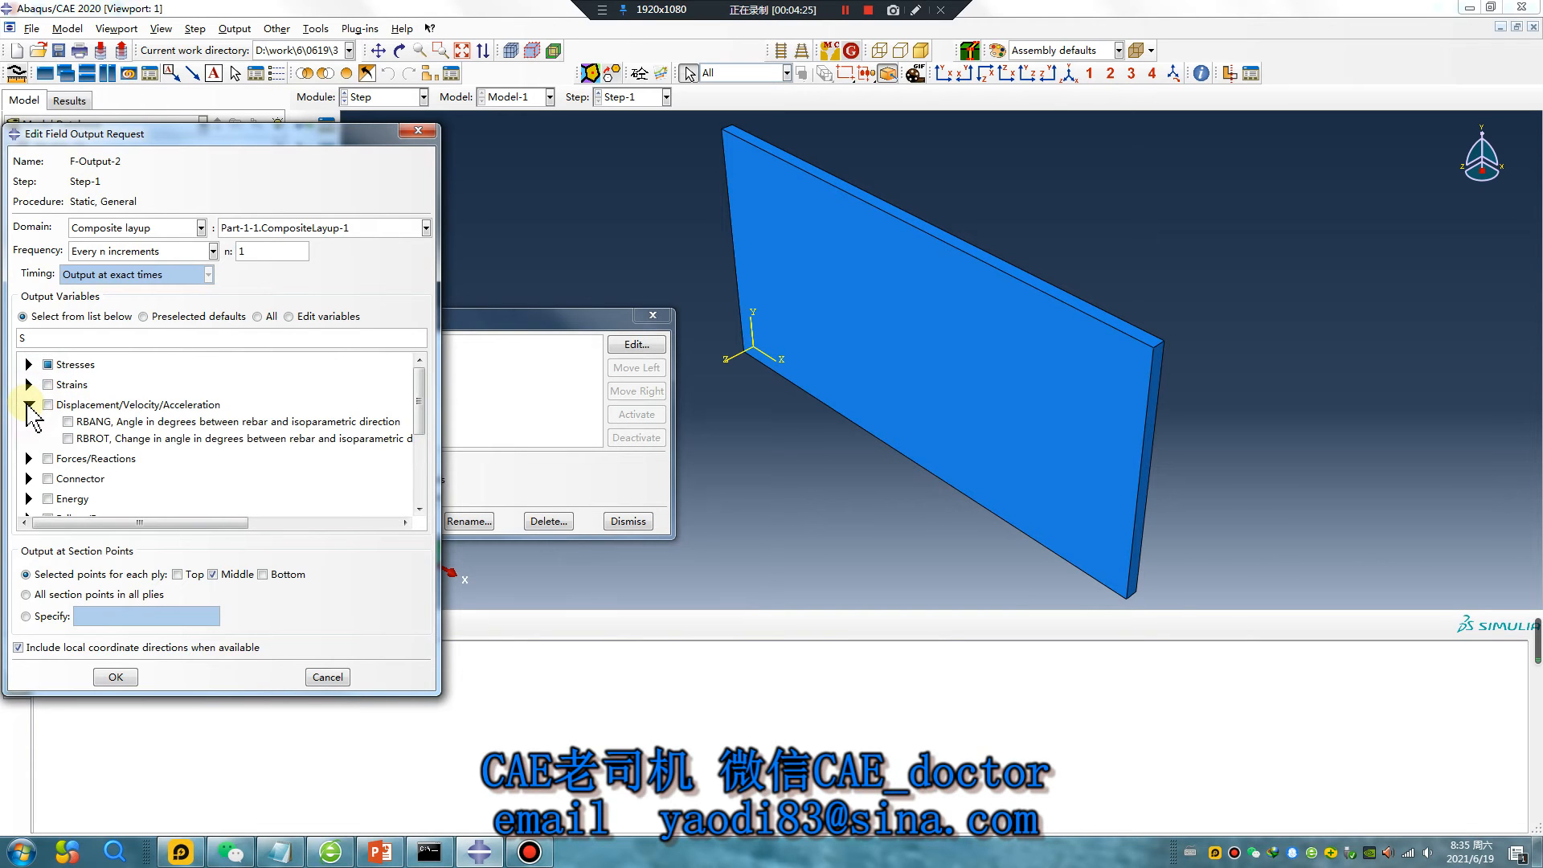
{"action": "left_click", "coordinate": [29, 404]}
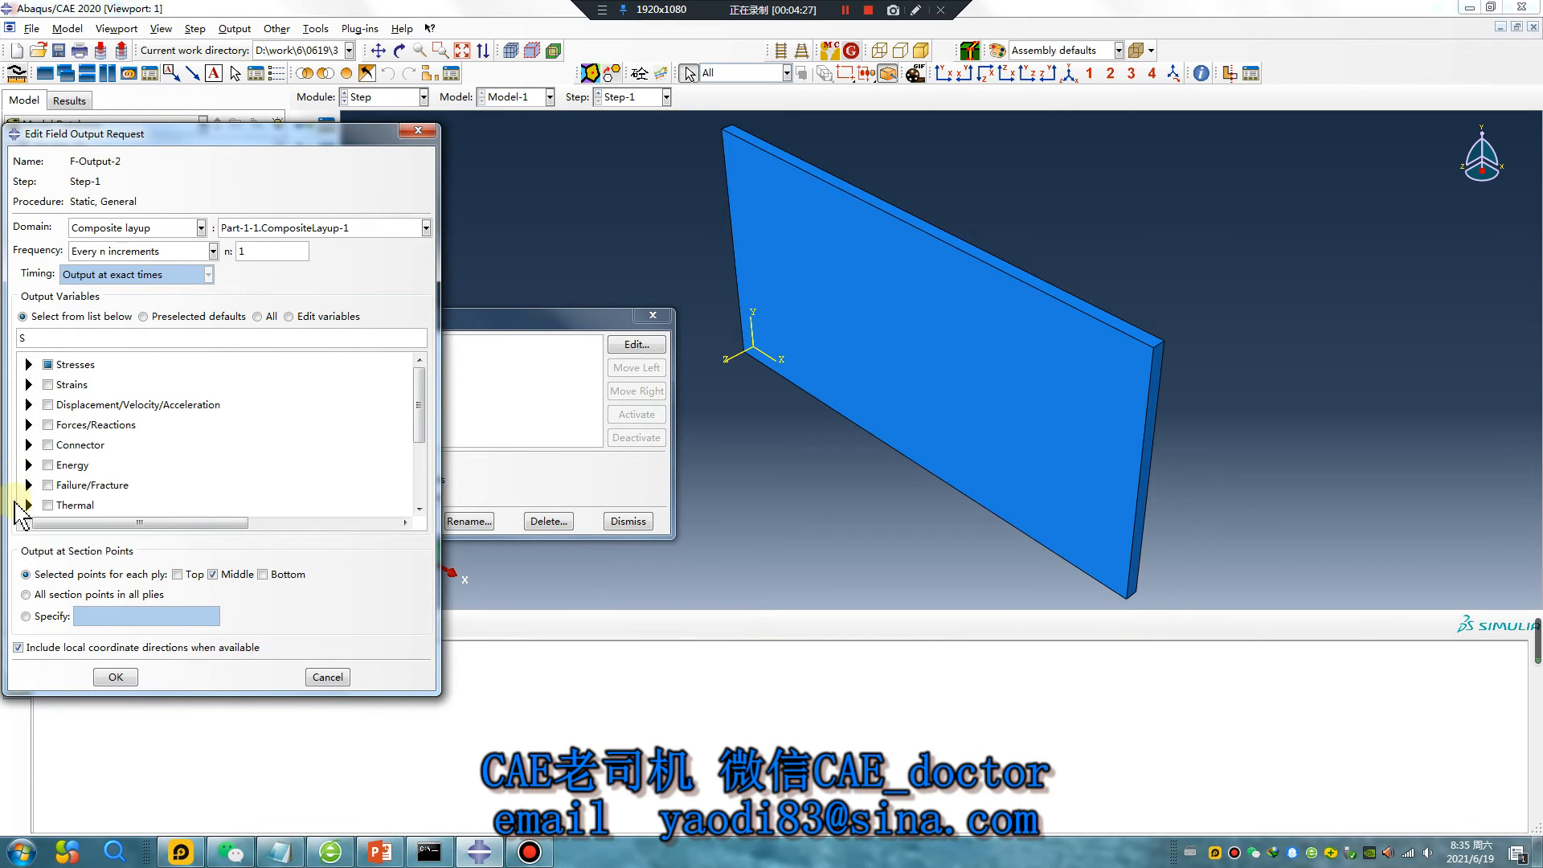
{"action": "left_click", "coordinate": [116, 677]}
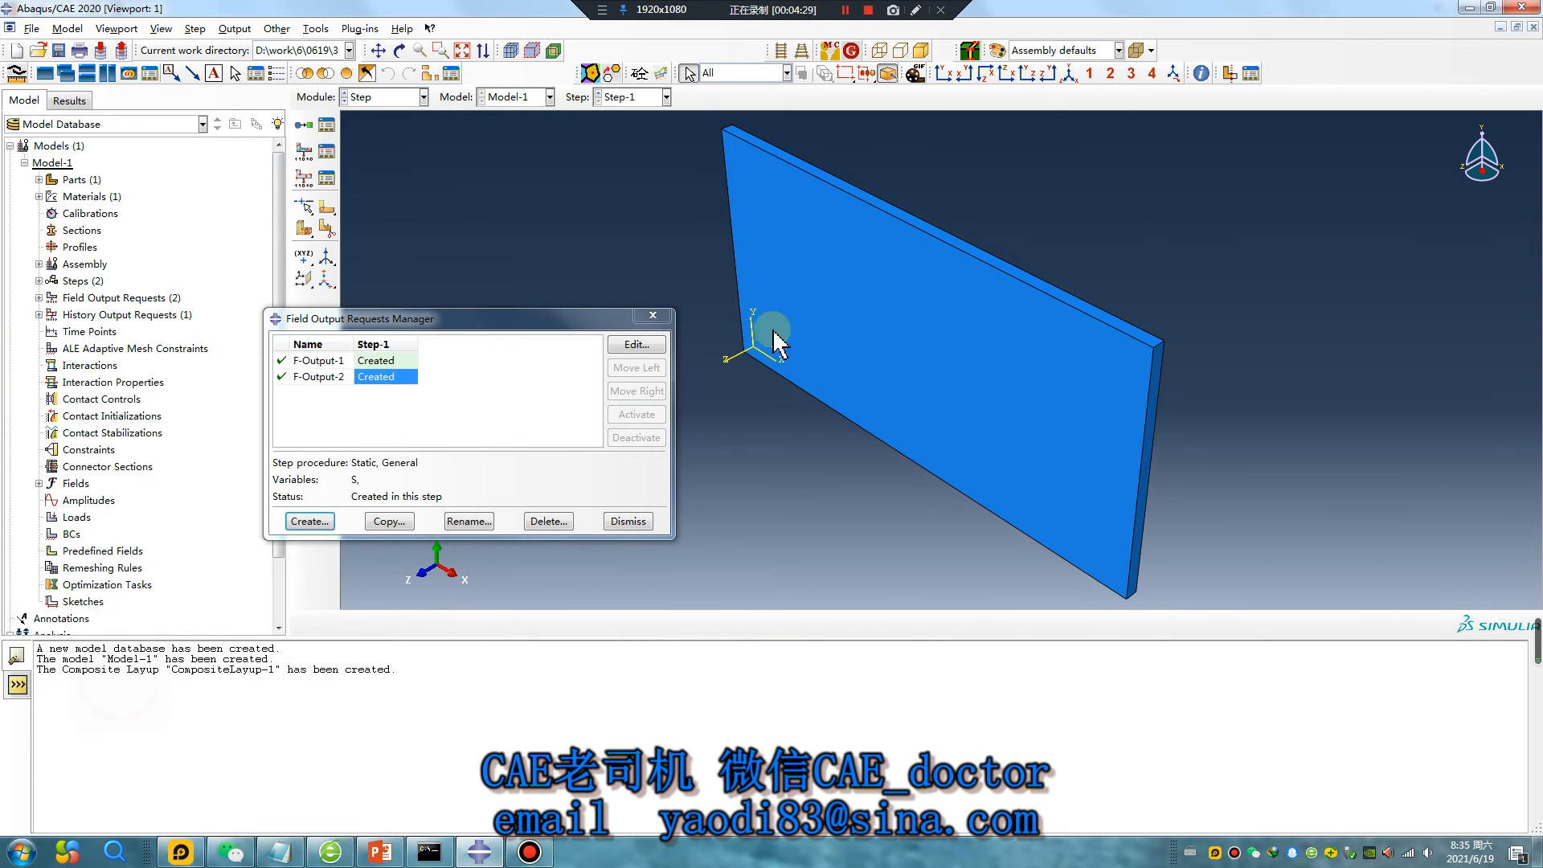
{"action": "left_click", "coordinate": [653, 315]}
Step: Seed and mesh the plate part, and assign it standard linear 3D Stress elements of type C3D8R
{"action": "left_click", "coordinate": [393, 99]}
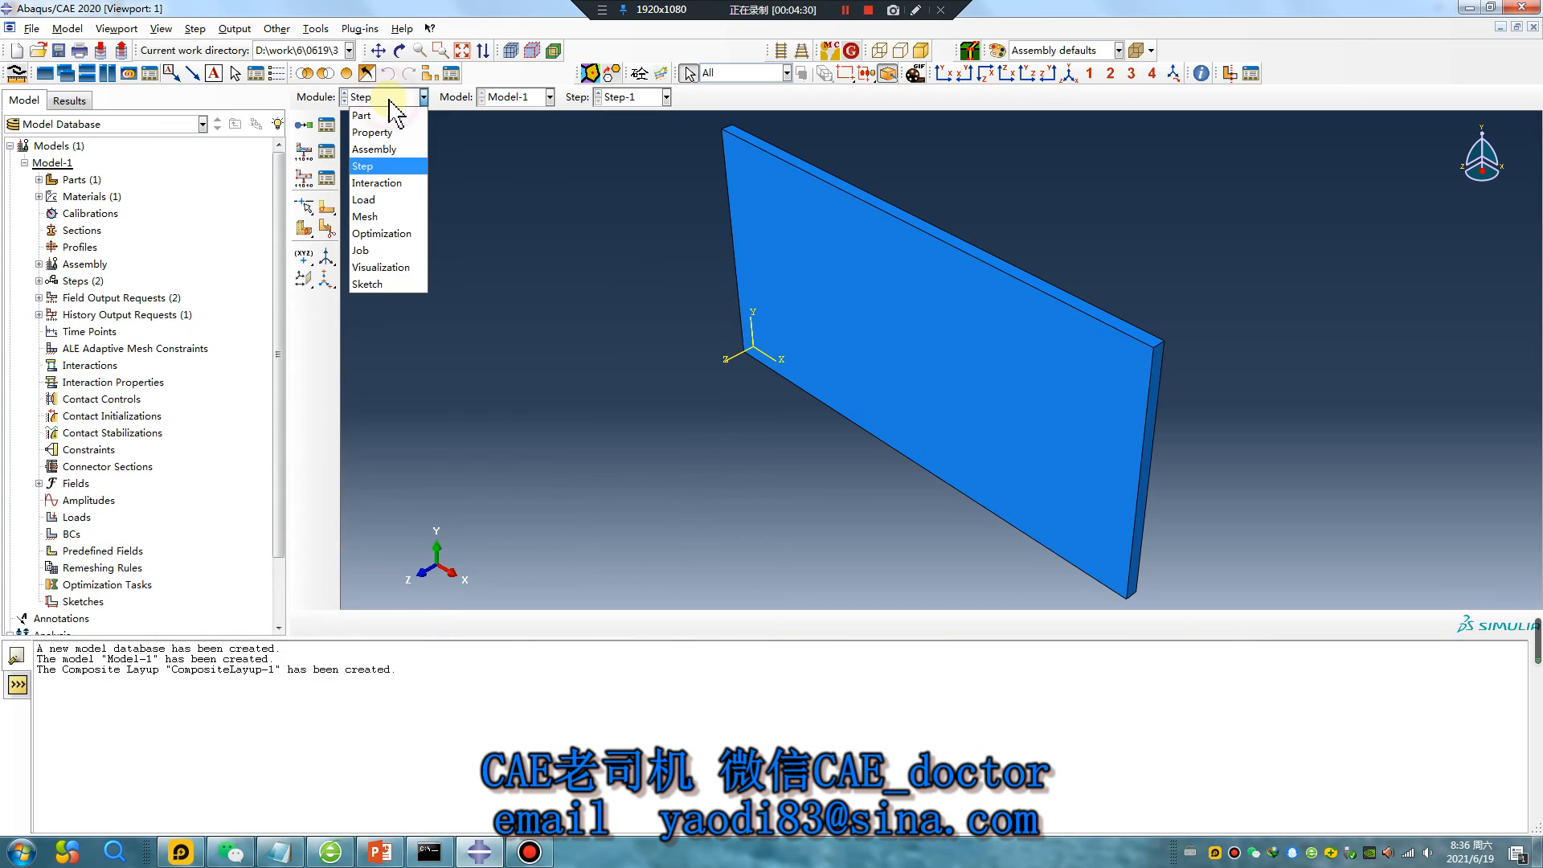
{"action": "left_click", "coordinate": [390, 217]}
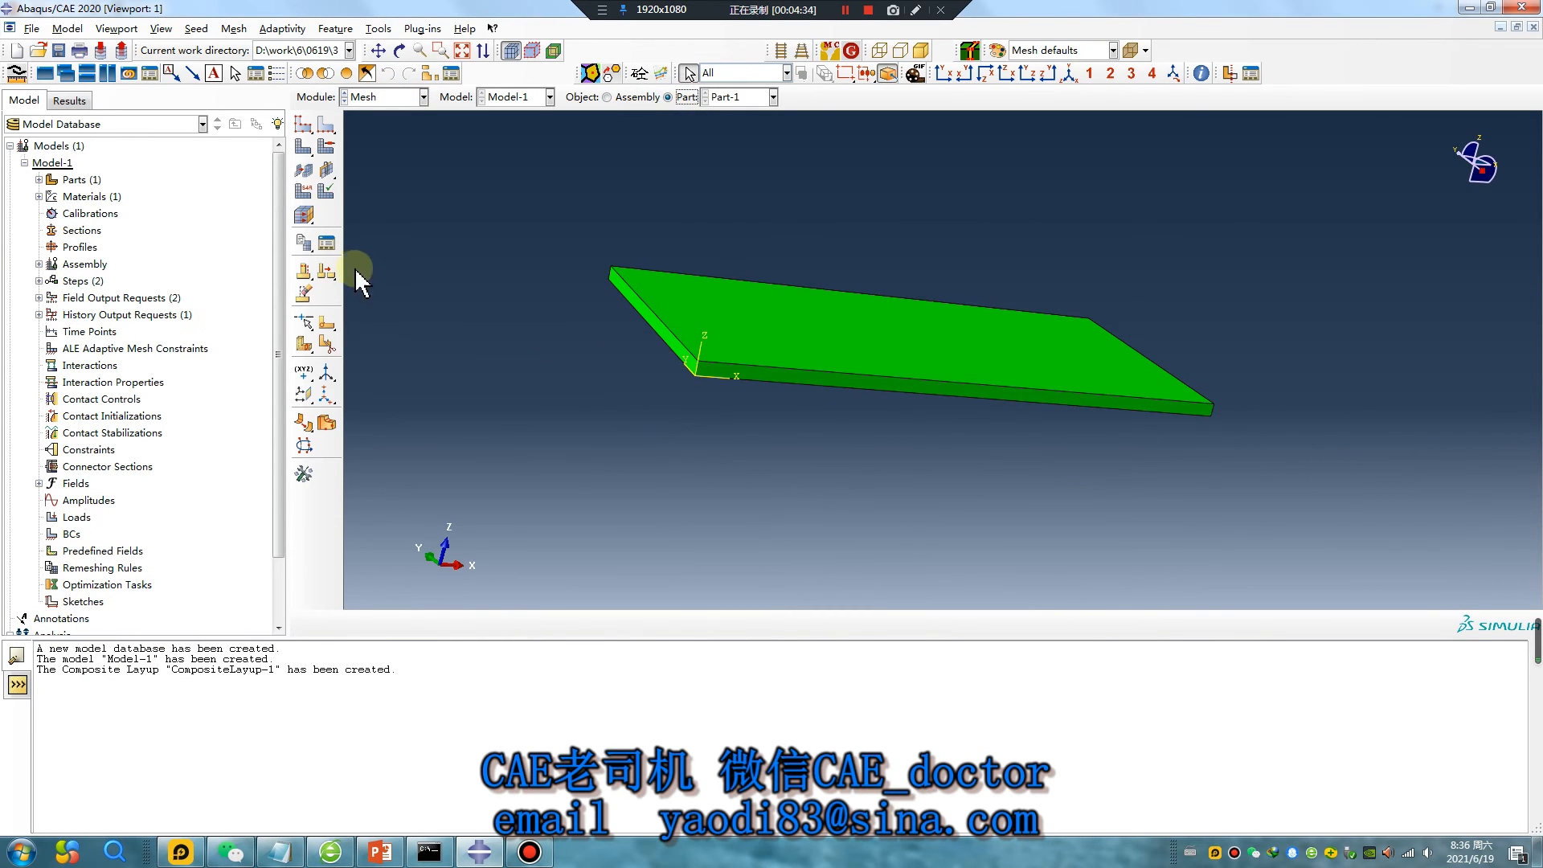
{"action": "left_click", "coordinate": [868, 363]}
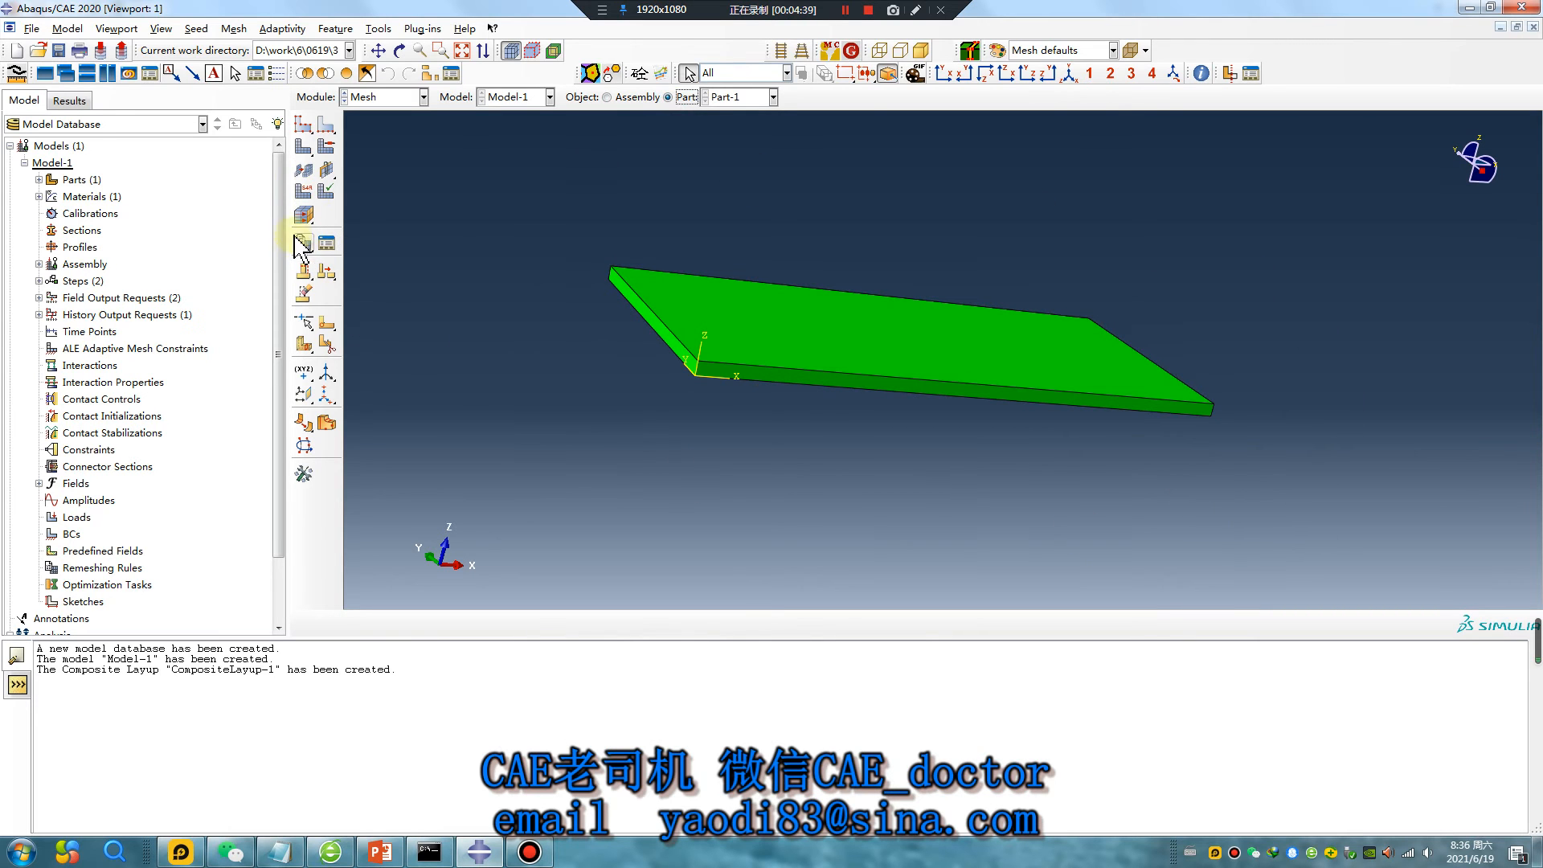
{"action": "left_click", "coordinate": [302, 193]}
{"action": "left_click", "coordinate": [449, 620]}
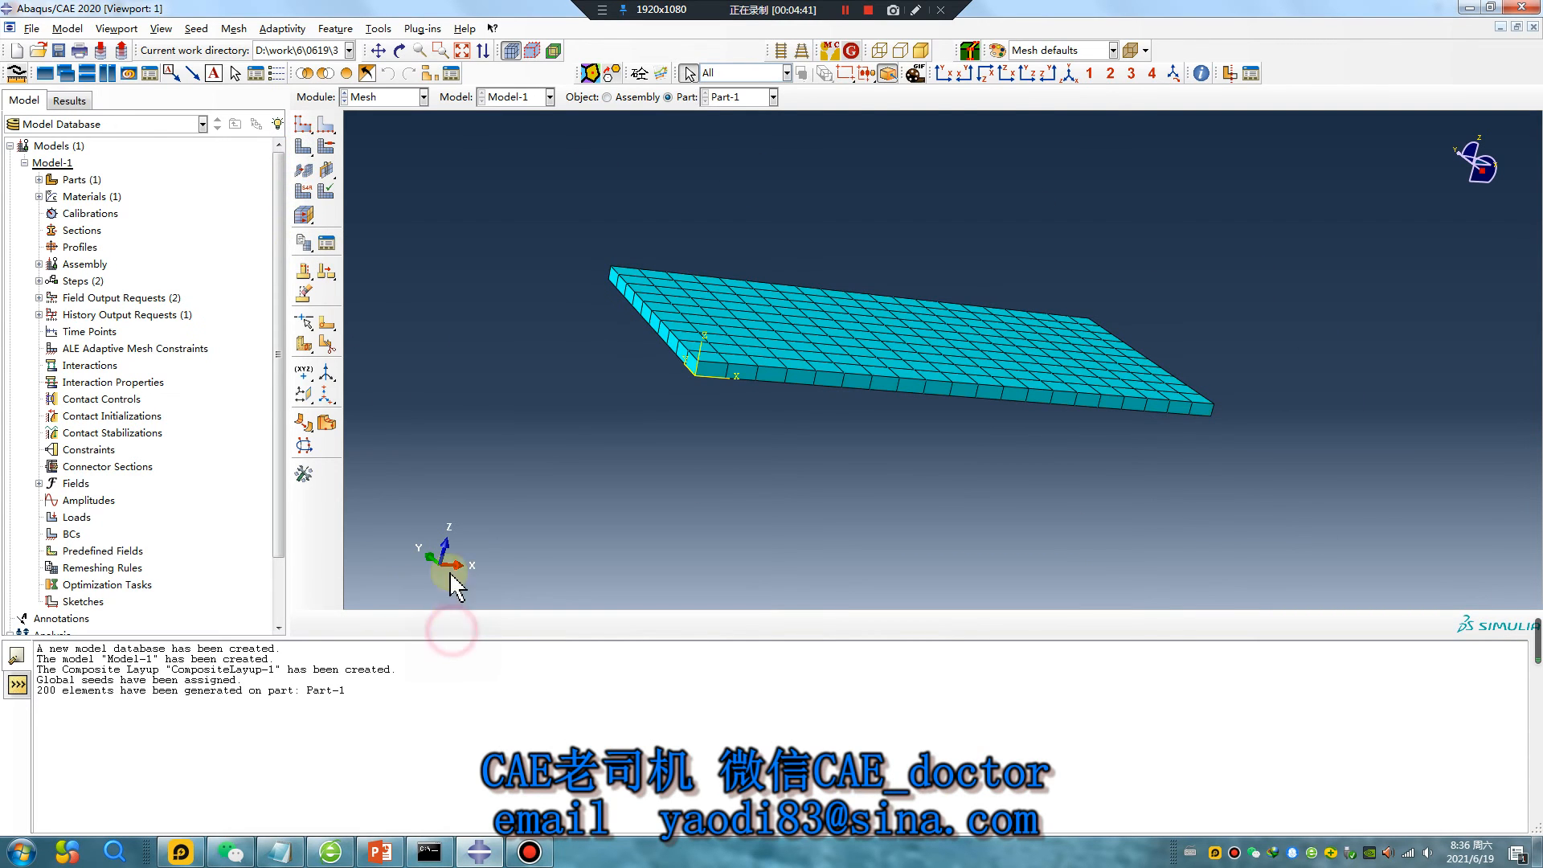
{"action": "left_click", "coordinate": [302, 210]}
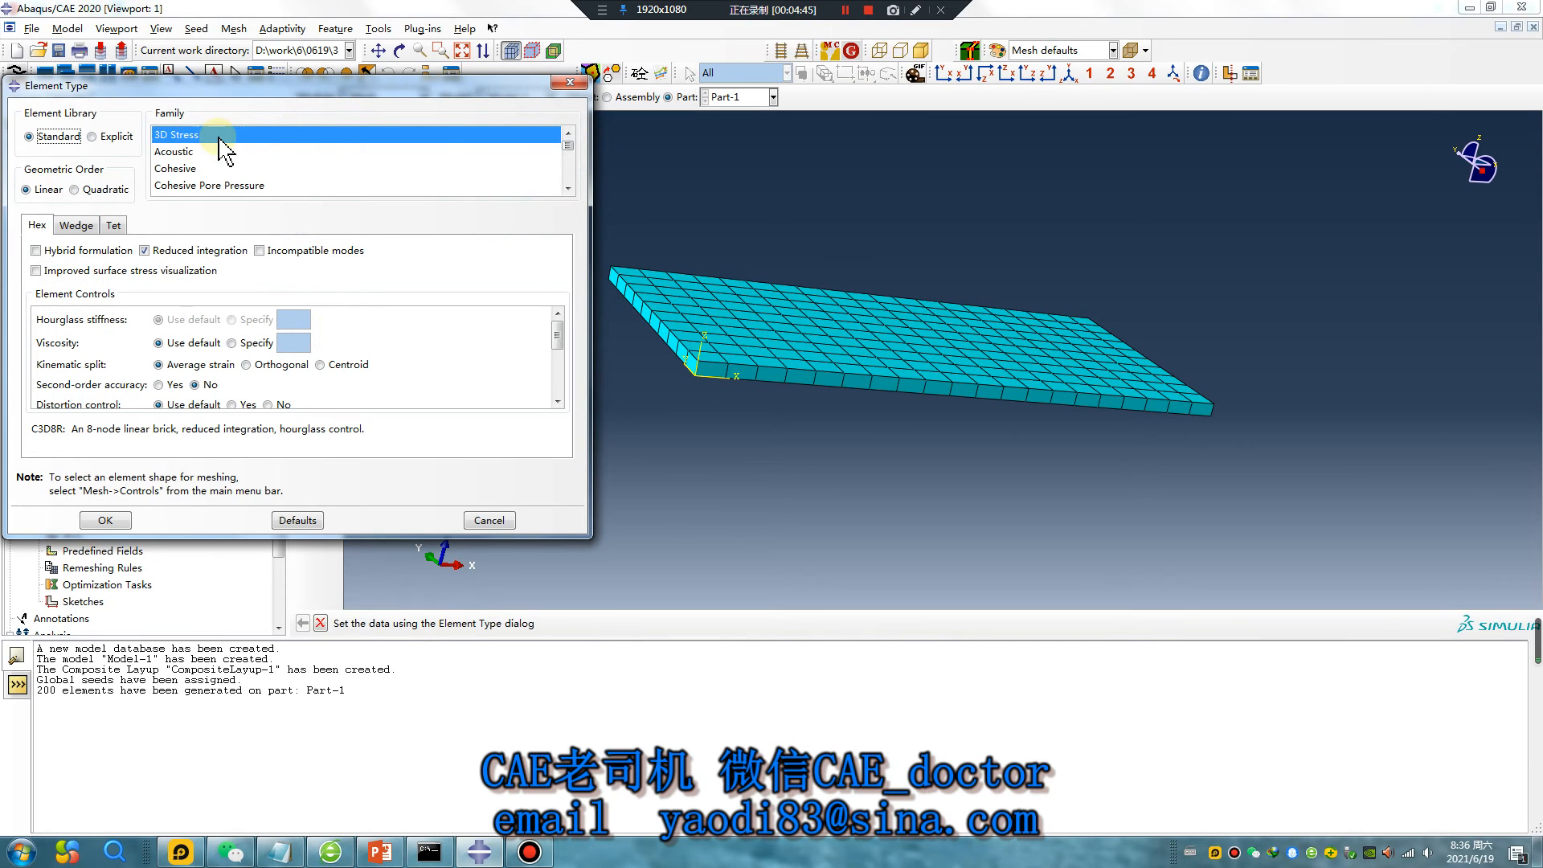
{"action": "left_click", "coordinate": [129, 519]}
Step: Create the full-analysis job Job-1 for Model-1, adjusting its parallelization options, and run a data check on it
{"action": "left_click", "coordinate": [386, 96]}
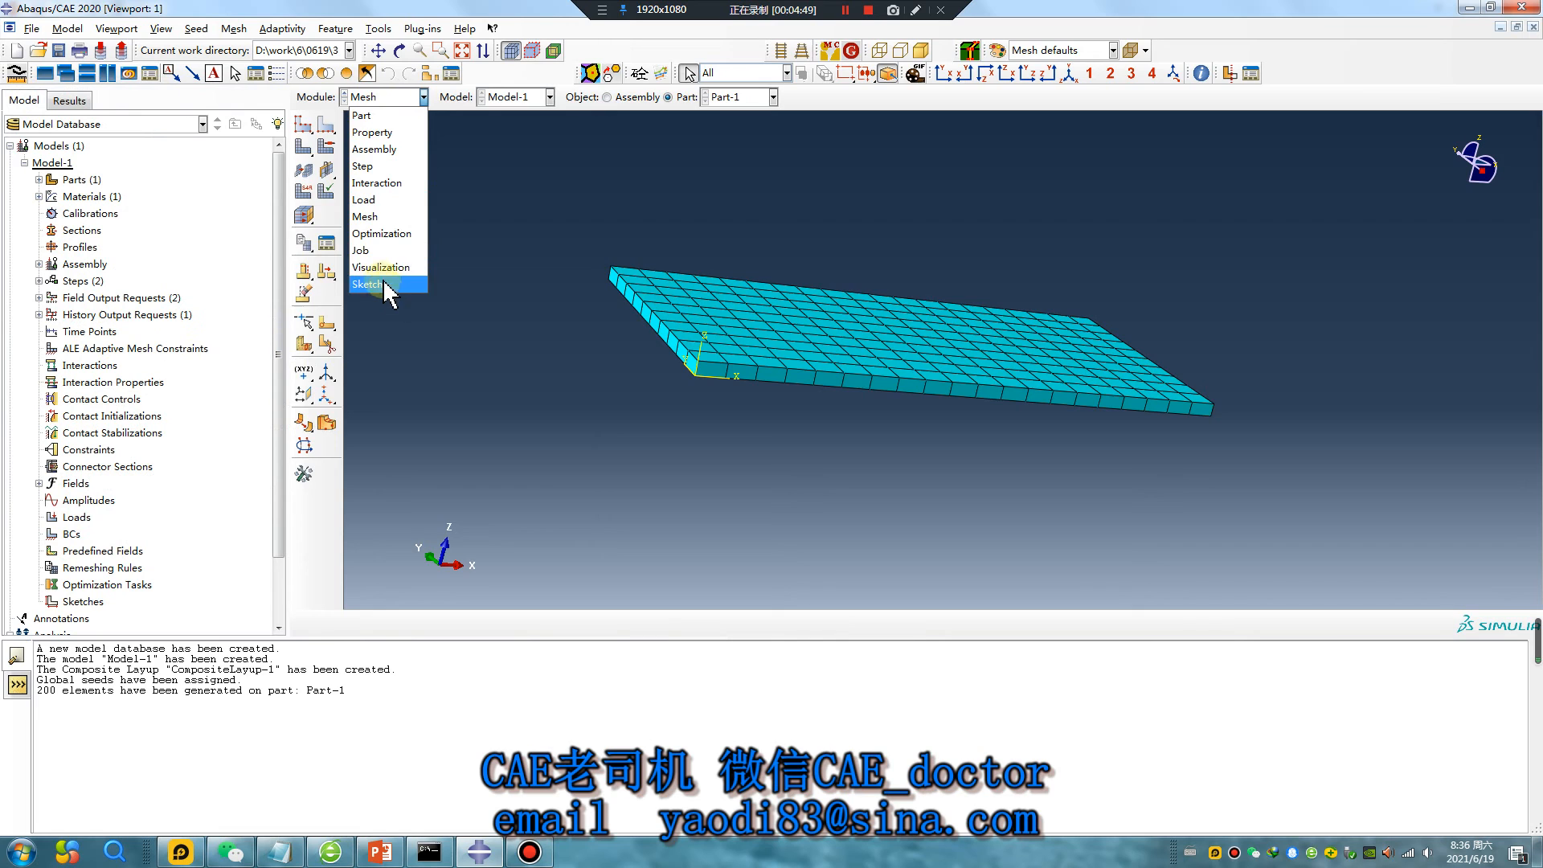
{"action": "left_click", "coordinate": [378, 251]}
{"action": "left_click", "coordinate": [303, 126]}
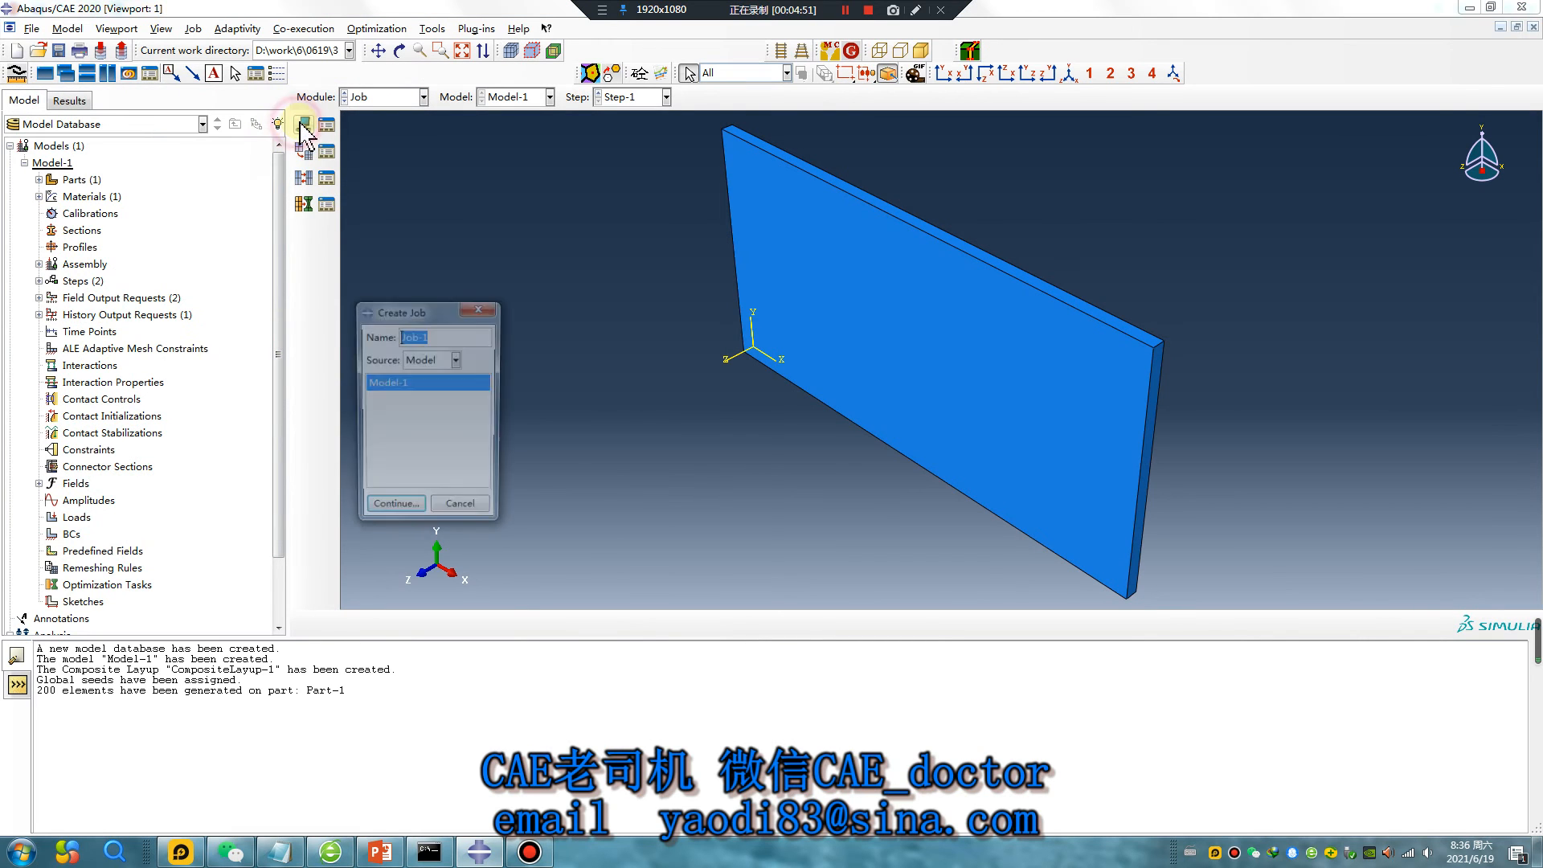
{"action": "left_click", "coordinate": [394, 511]}
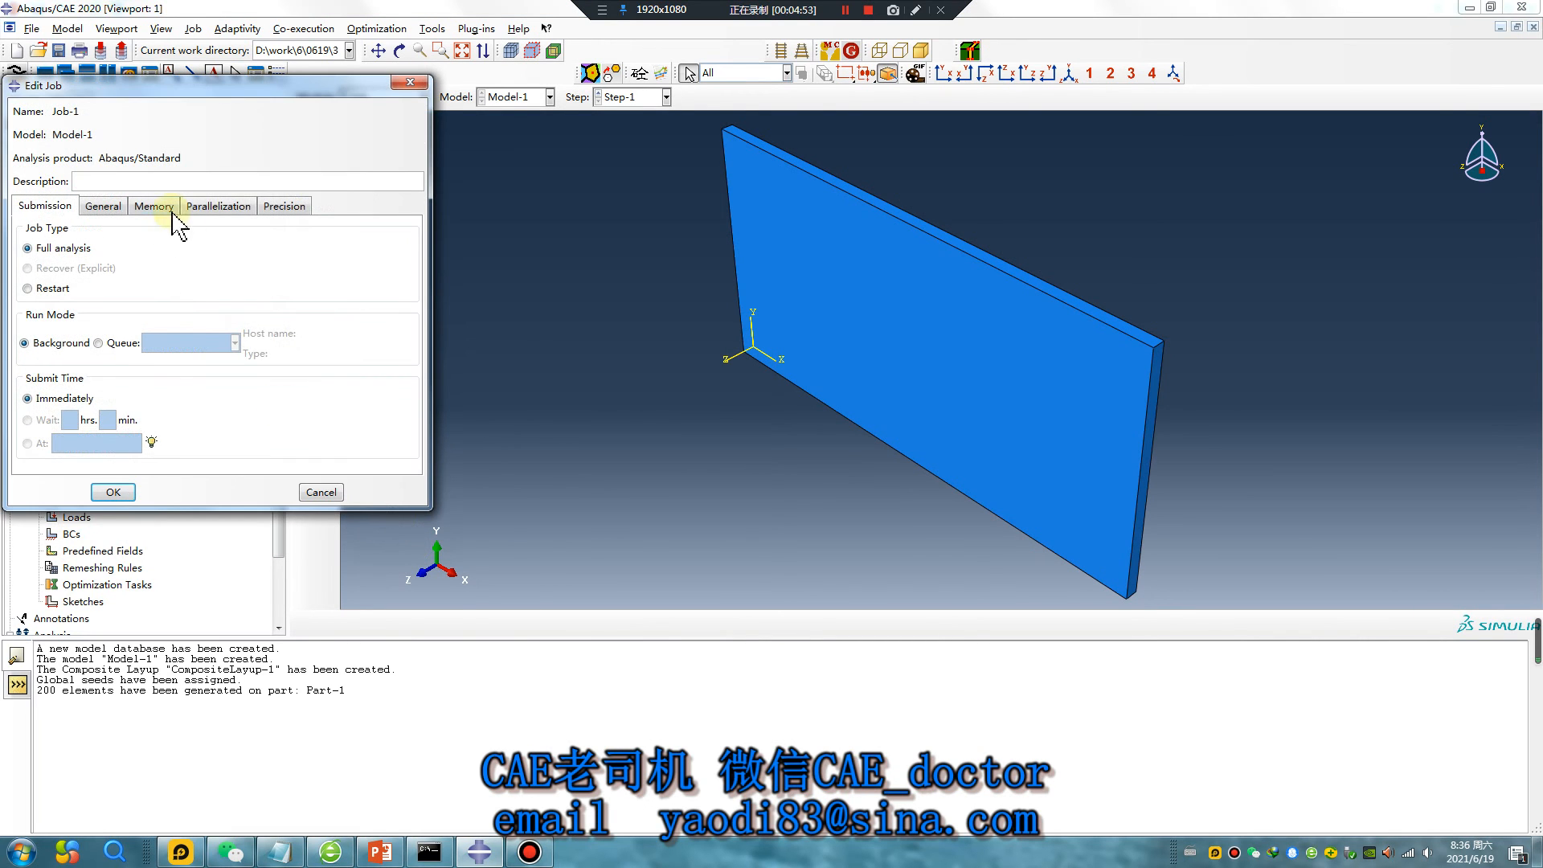
{"action": "left_click", "coordinate": [217, 206]}
{"action": "left_click", "coordinate": [73, 229]}
{"action": "left_click", "coordinate": [112, 492]}
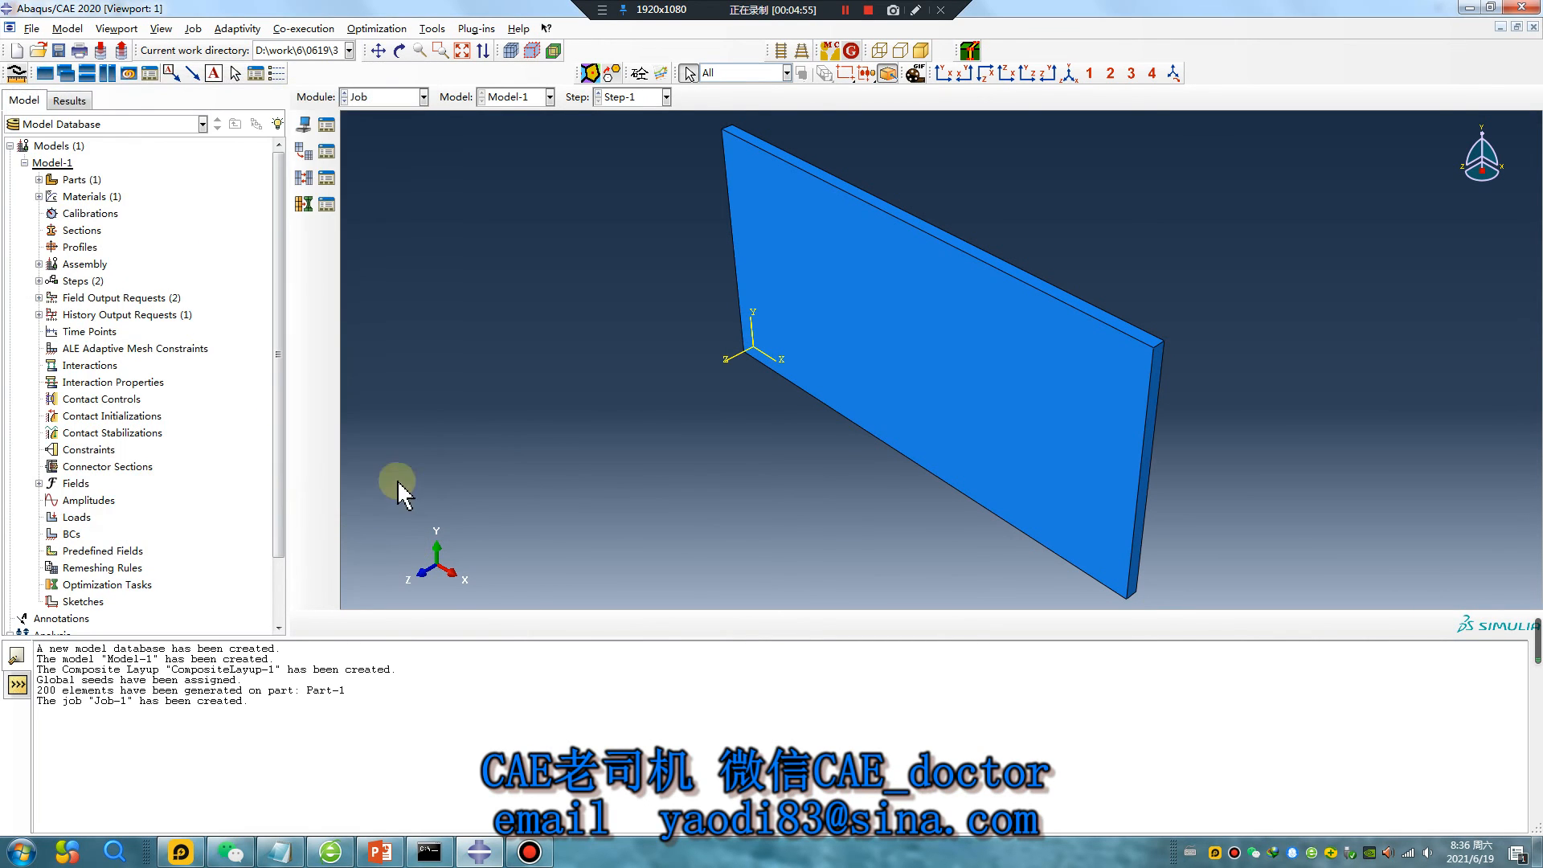
{"action": "left_click", "coordinate": [326, 125]}
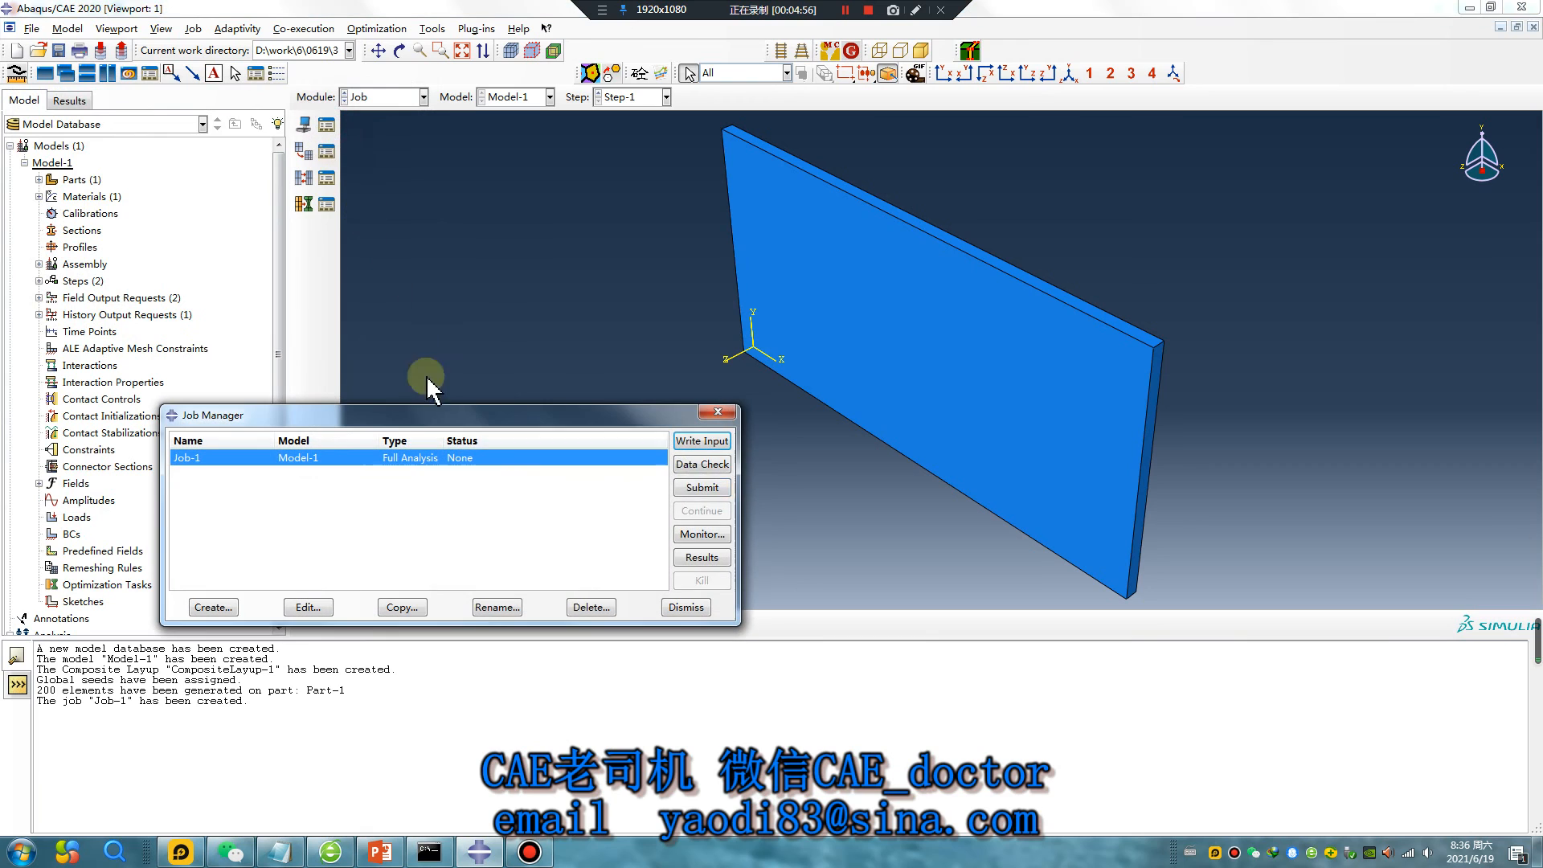
{"action": "left_click", "coordinate": [703, 465]}
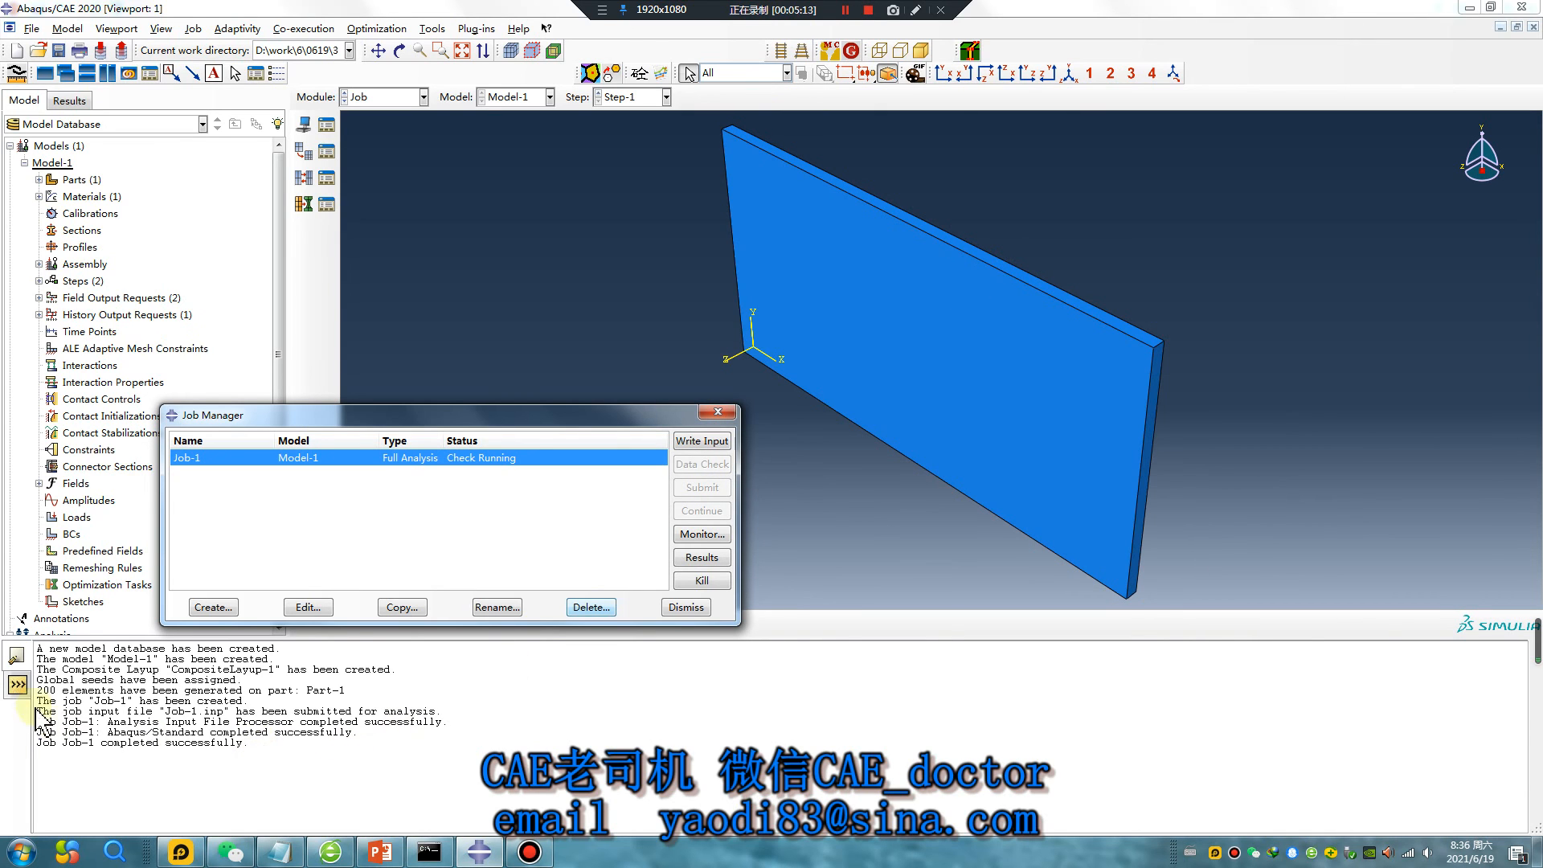
Step: Switch to the PowerPoint presentation and show its Advertising Time, Wechat and title slides
{"action": "left_click", "coordinate": [384, 850]}
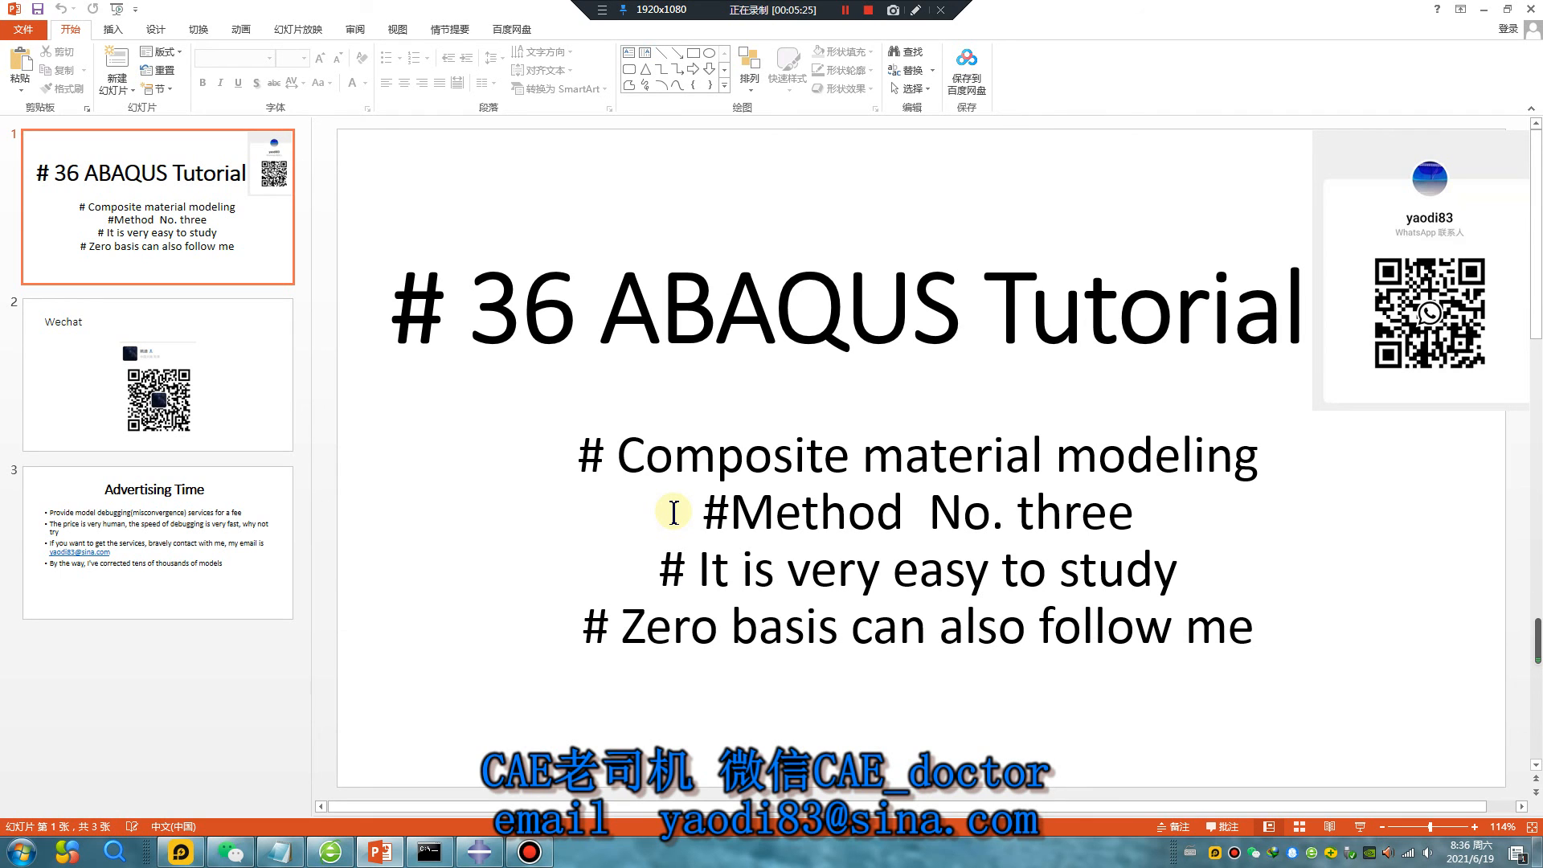
{"action": "left_click", "coordinate": [221, 555]}
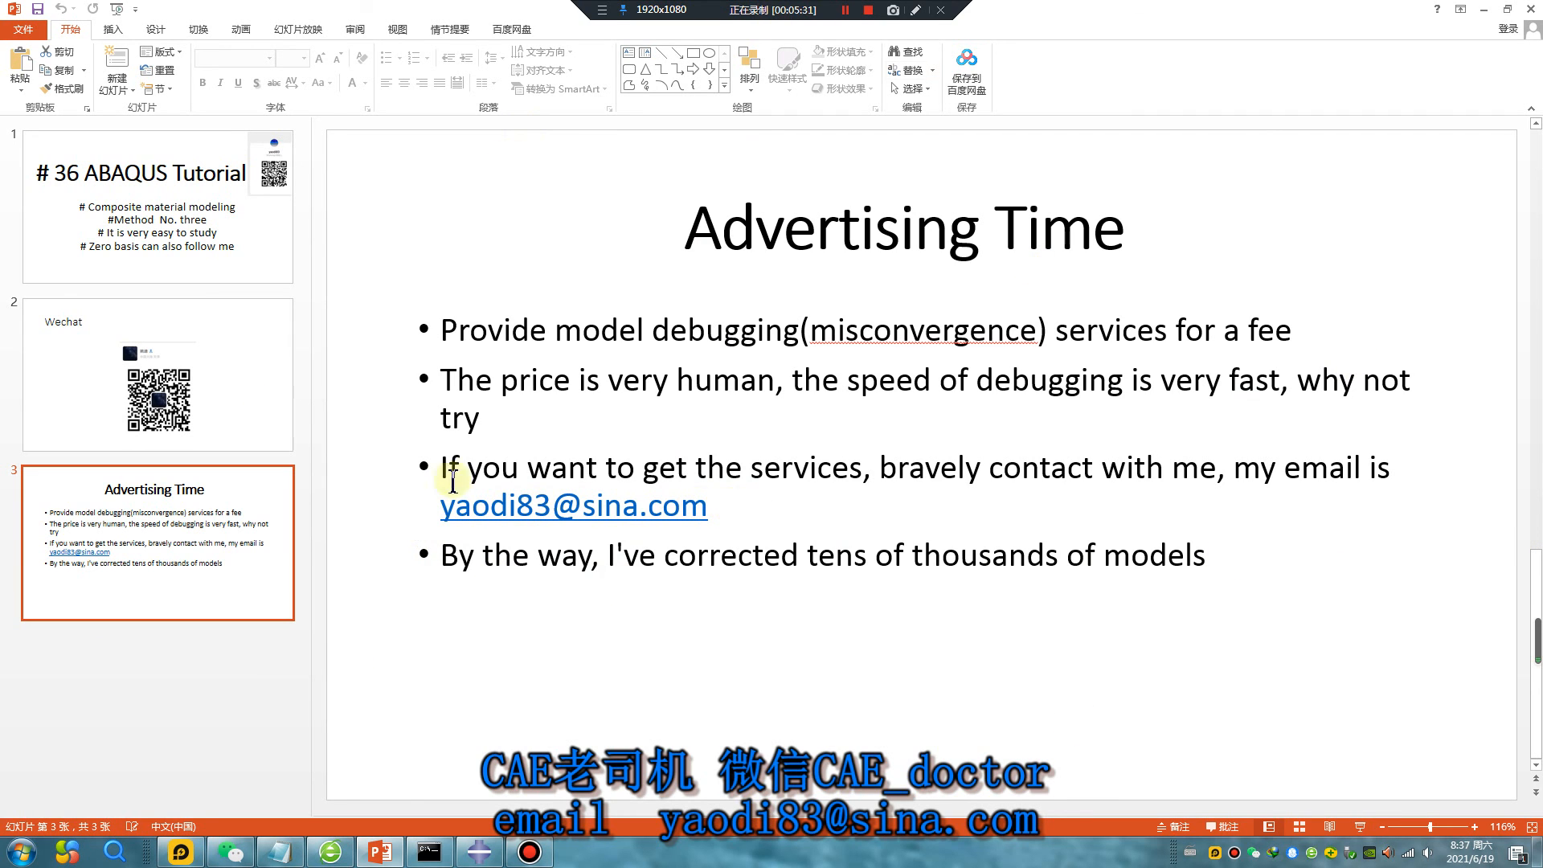
{"action": "left_click", "coordinate": [169, 406]}
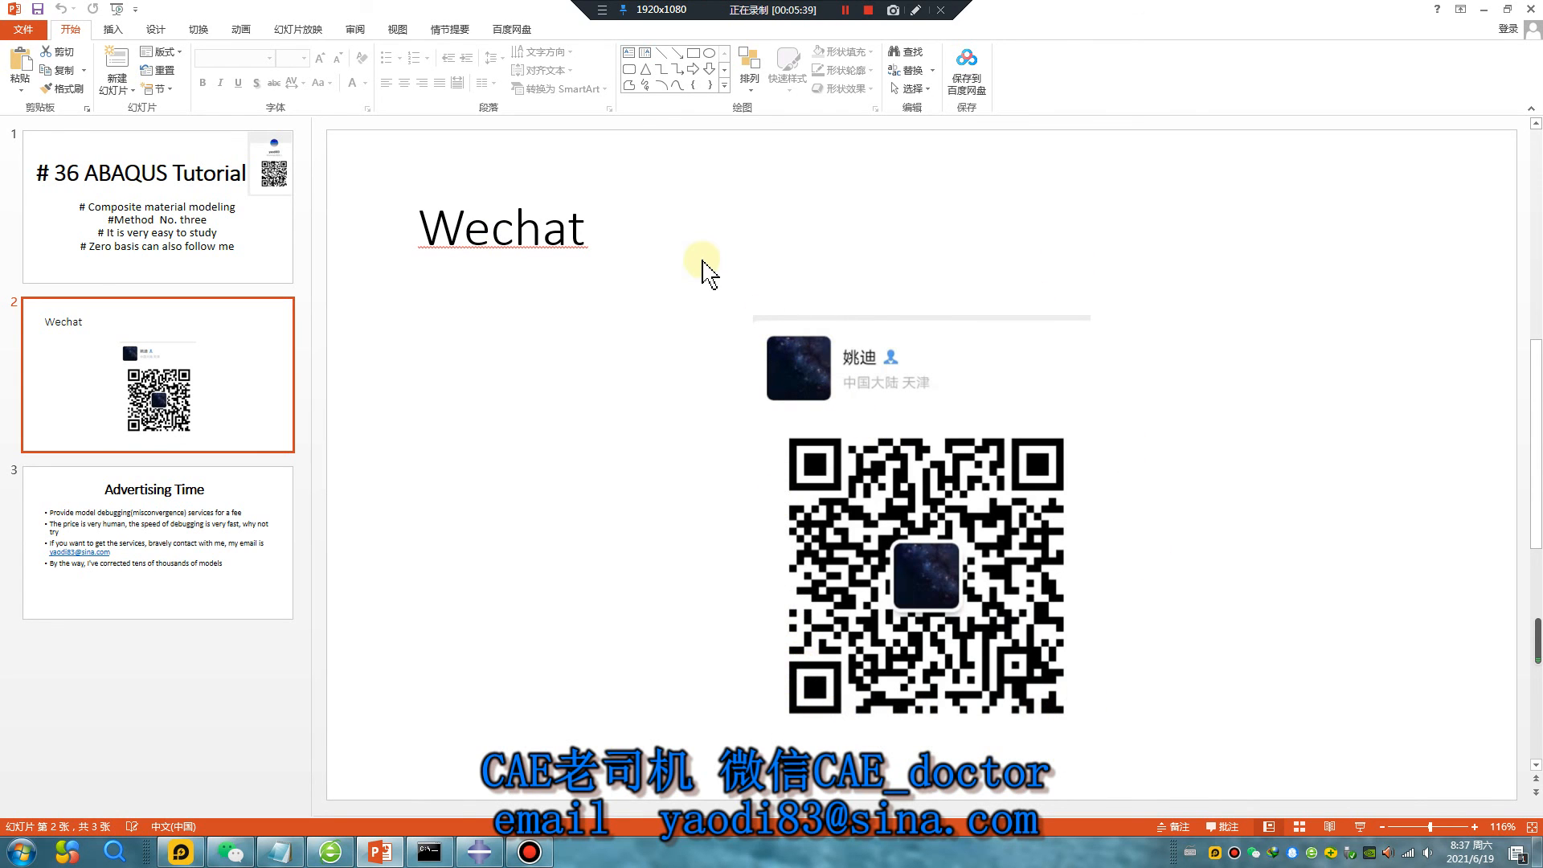
{"action": "left_click", "coordinate": [122, 237]}
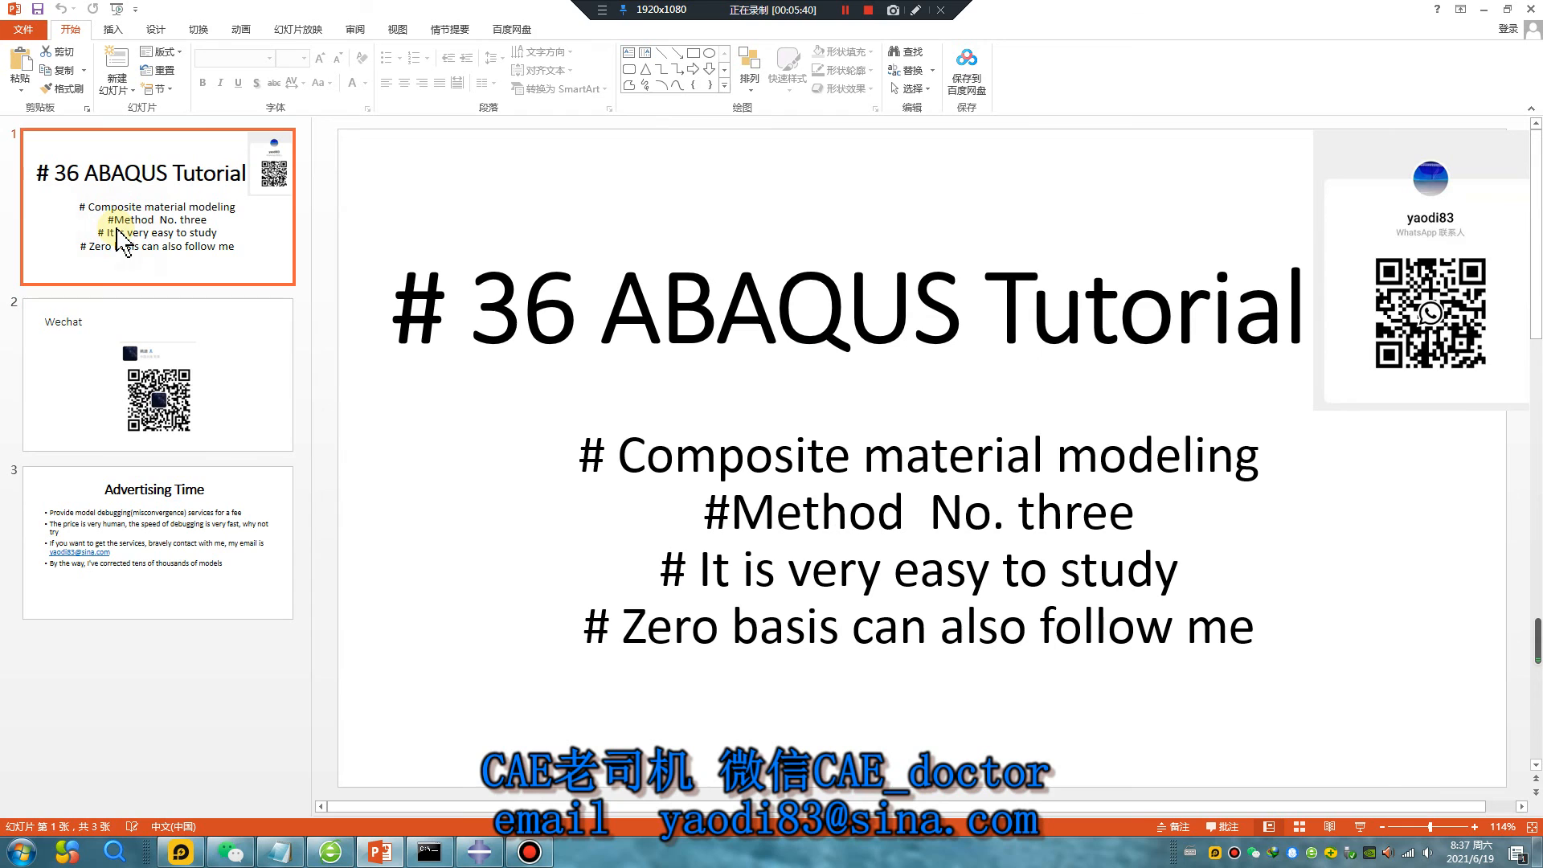
{"action": "left_click", "coordinate": [1399, 270]}
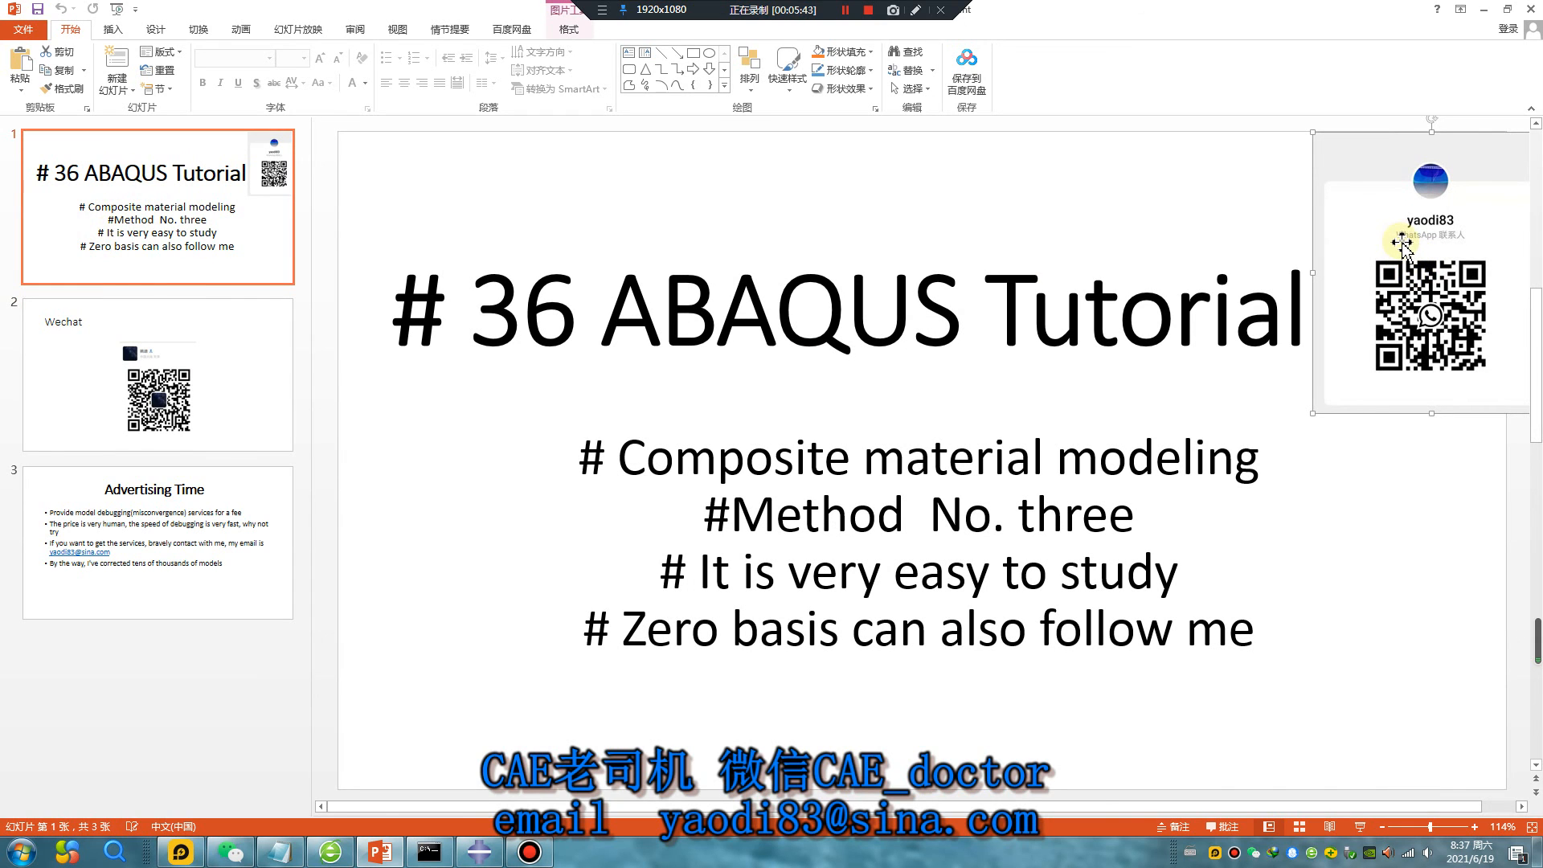